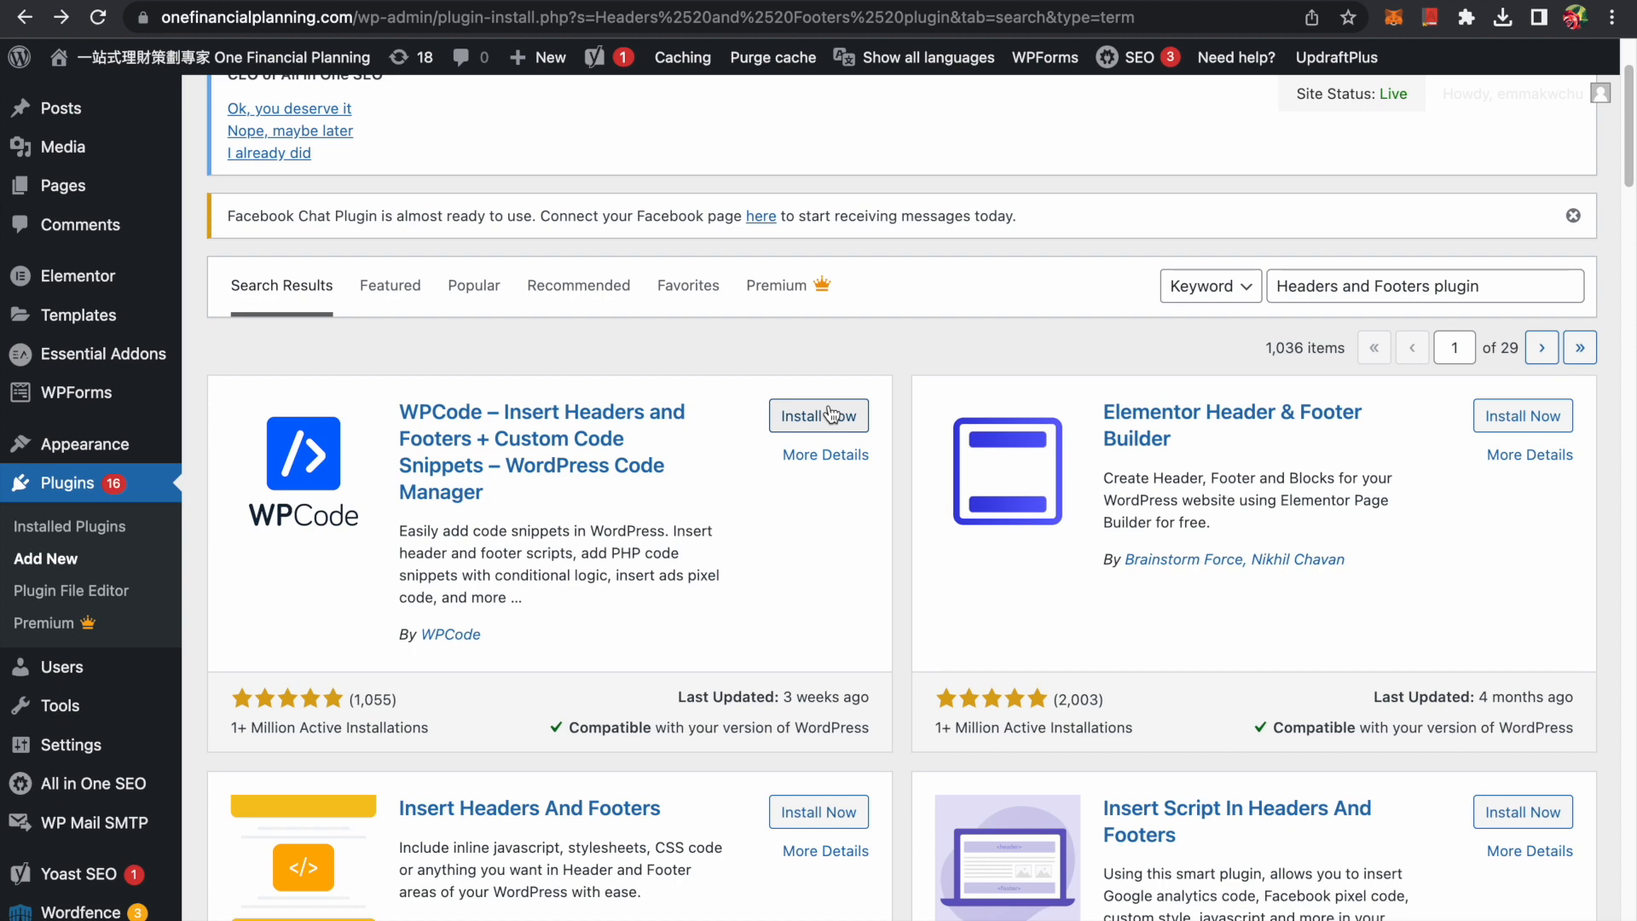
Try to install the WPCode – Insert Headers and Footers plugin from the plugin search results
click(840, 417)
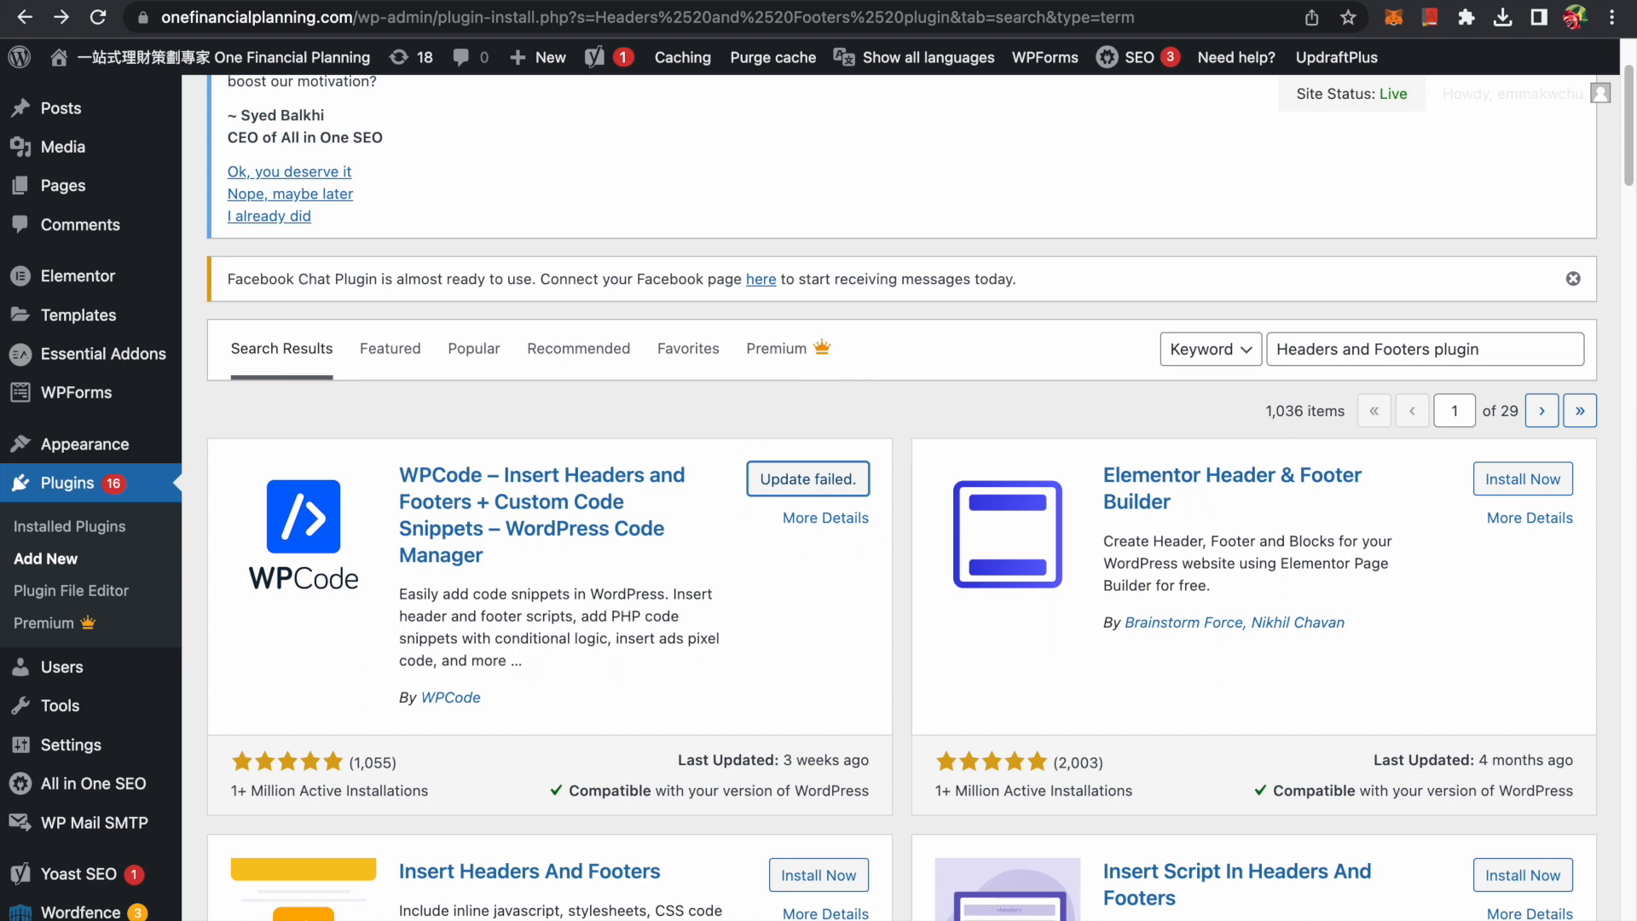
Open wordpress.org in a new browser tab and search the site for wpcode
key(super+t)
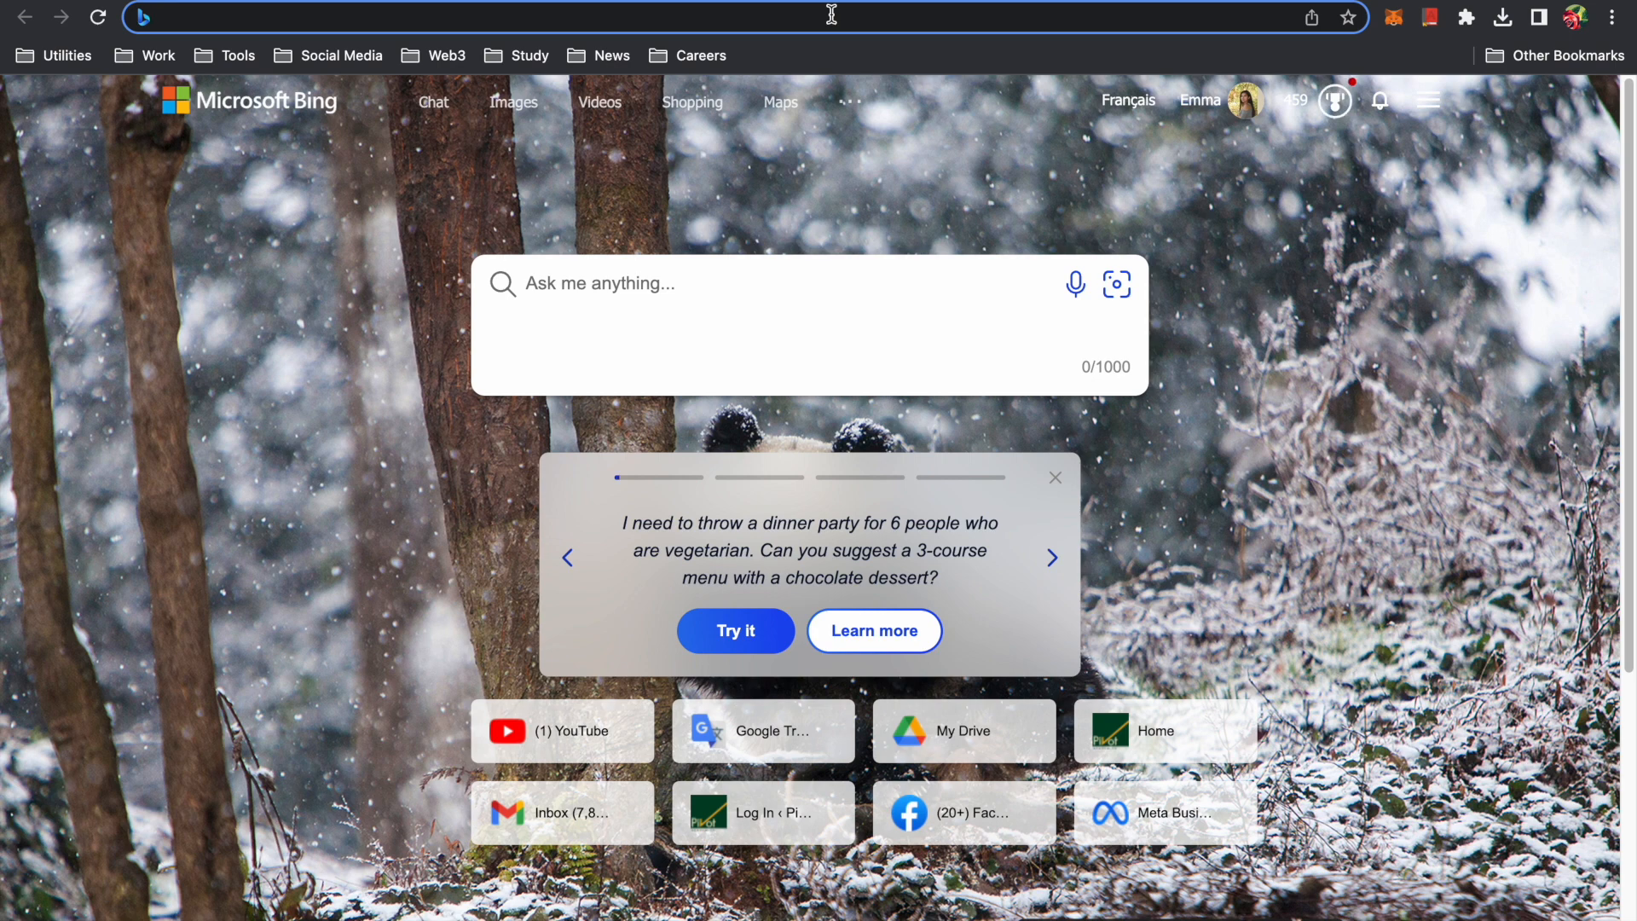
text(wordpre)
key(Return)
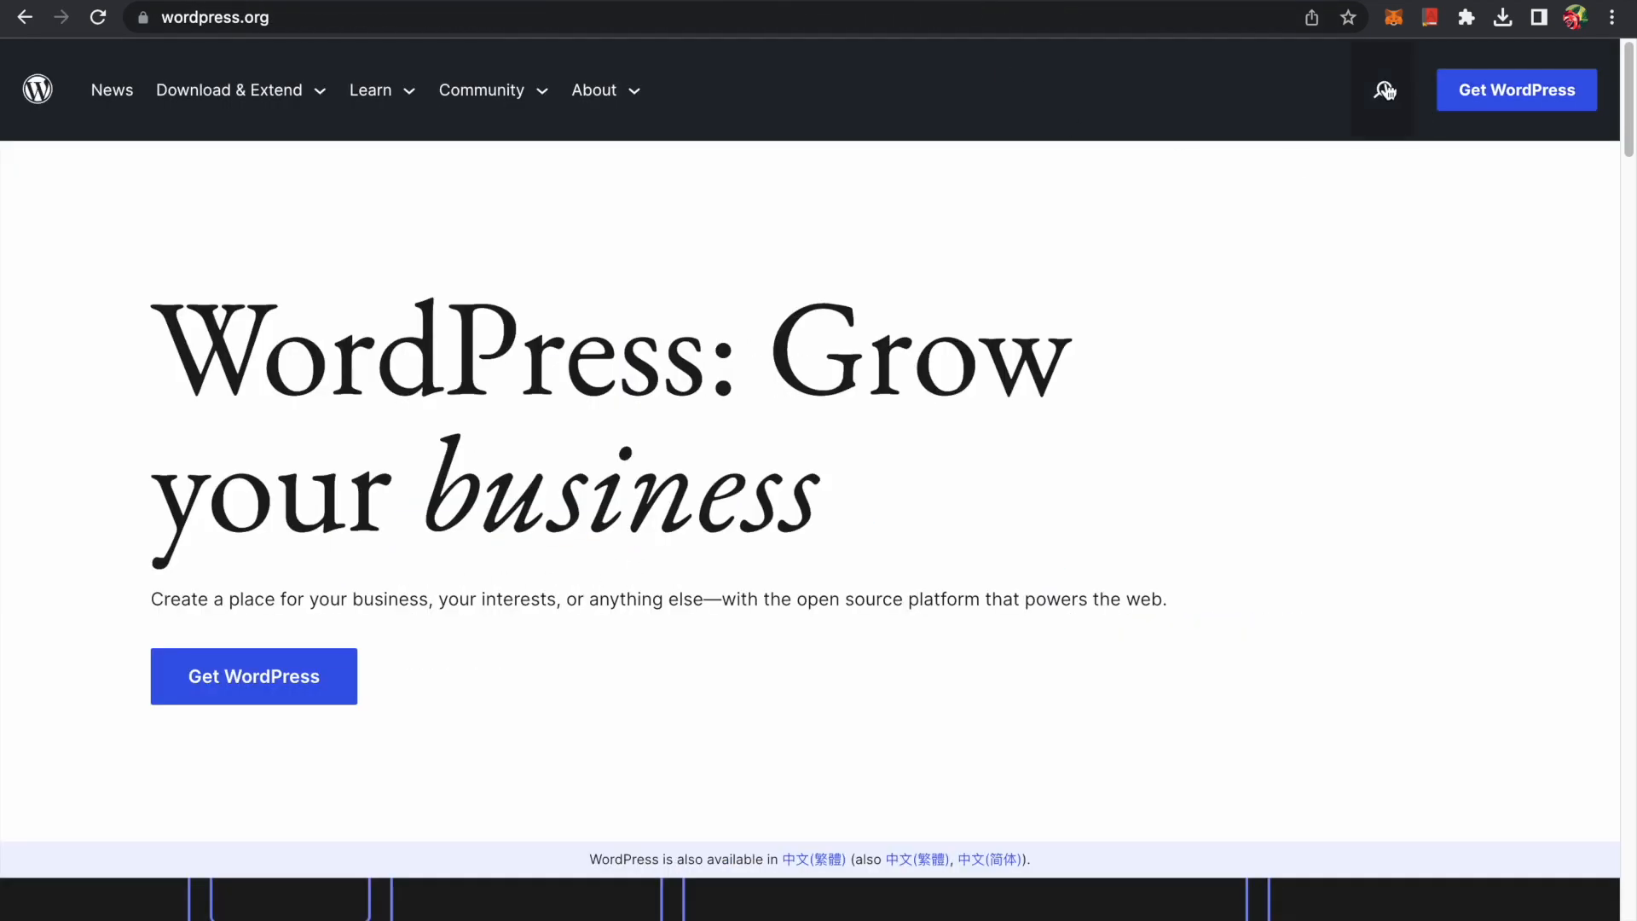
click(1387, 90)
text(wpcode)
key(Return)
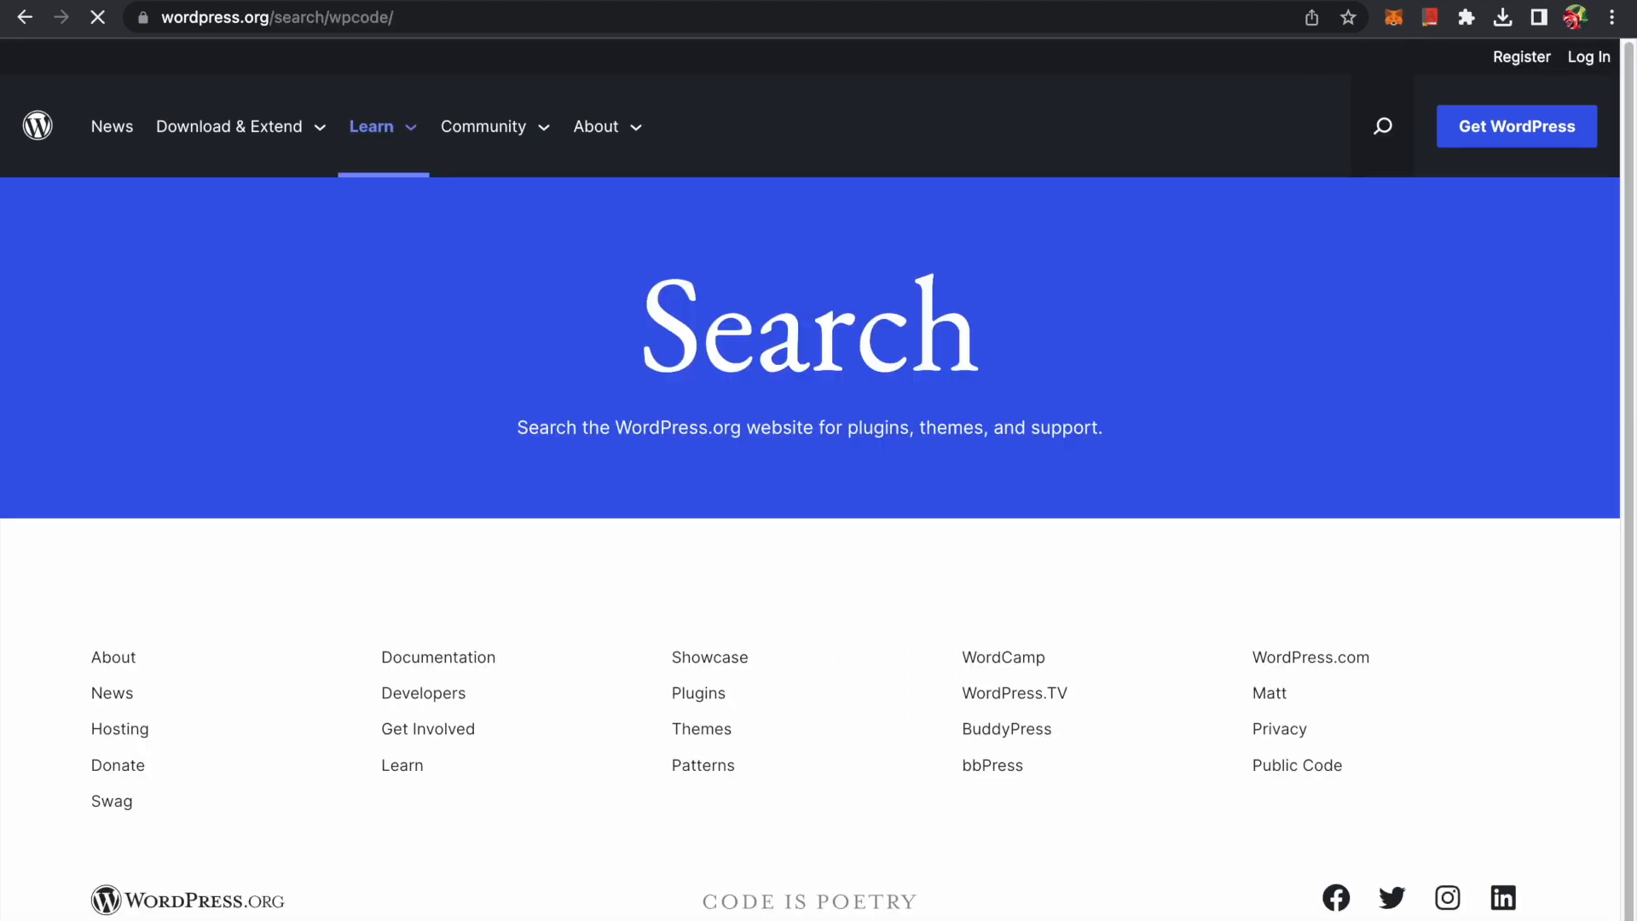
Open the WPCode – Insert Headers and Footers plugin page from the search results and download the plugin's zip file
scroll(1183, 456, down, 3)
click(367, 487)
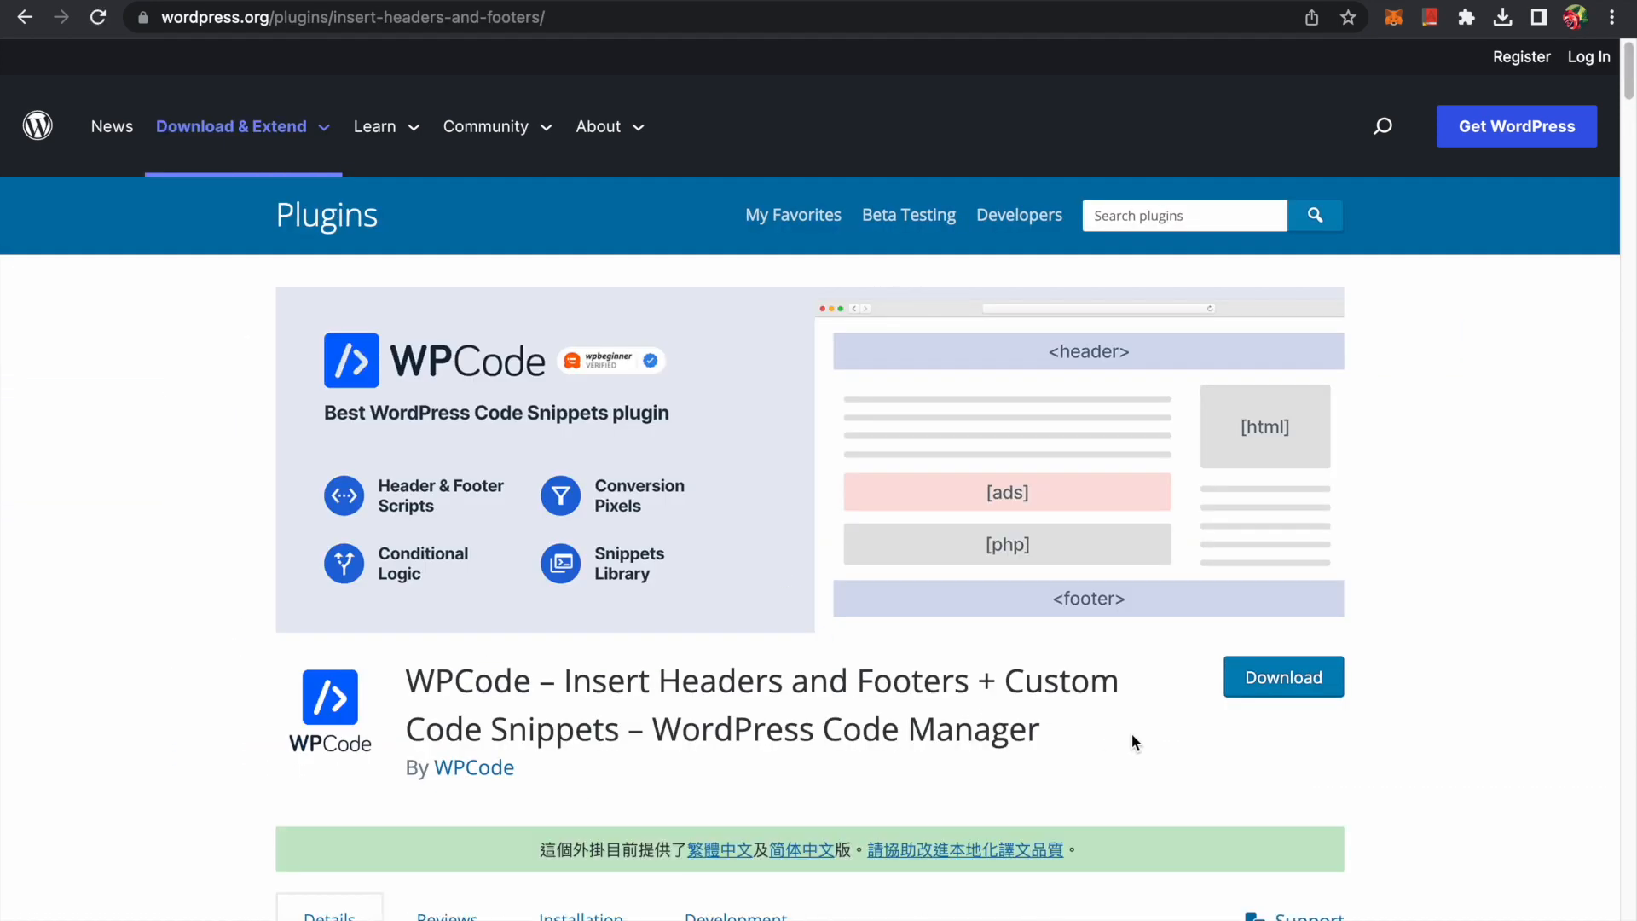
click(1269, 682)
scroll(1174, 706, down, 1)
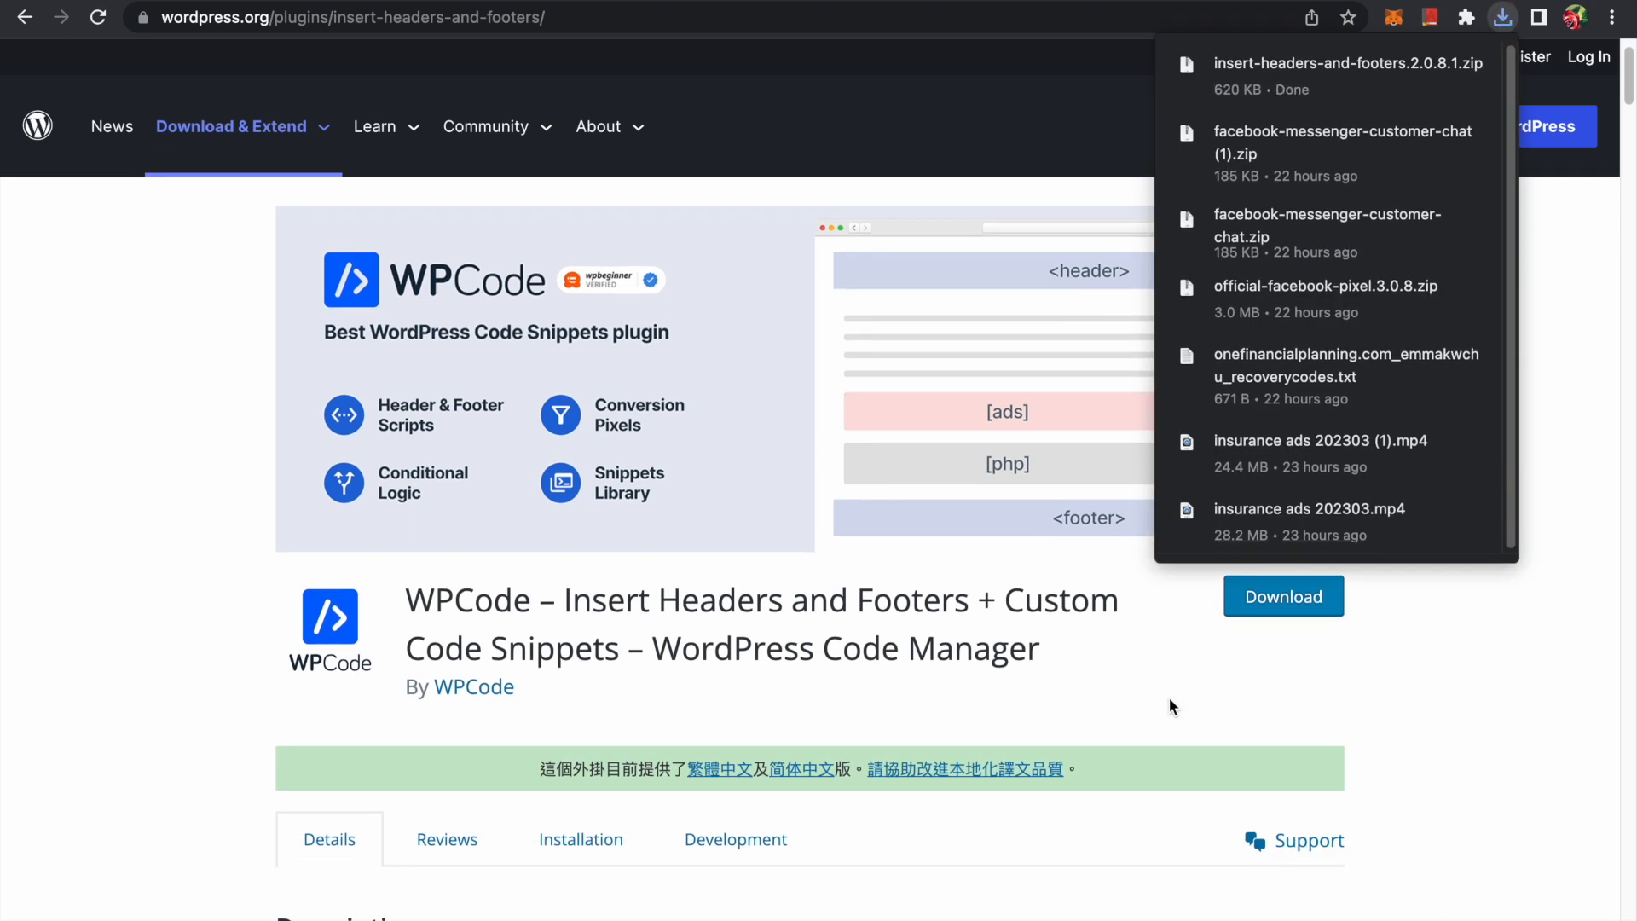
click(1463, 701)
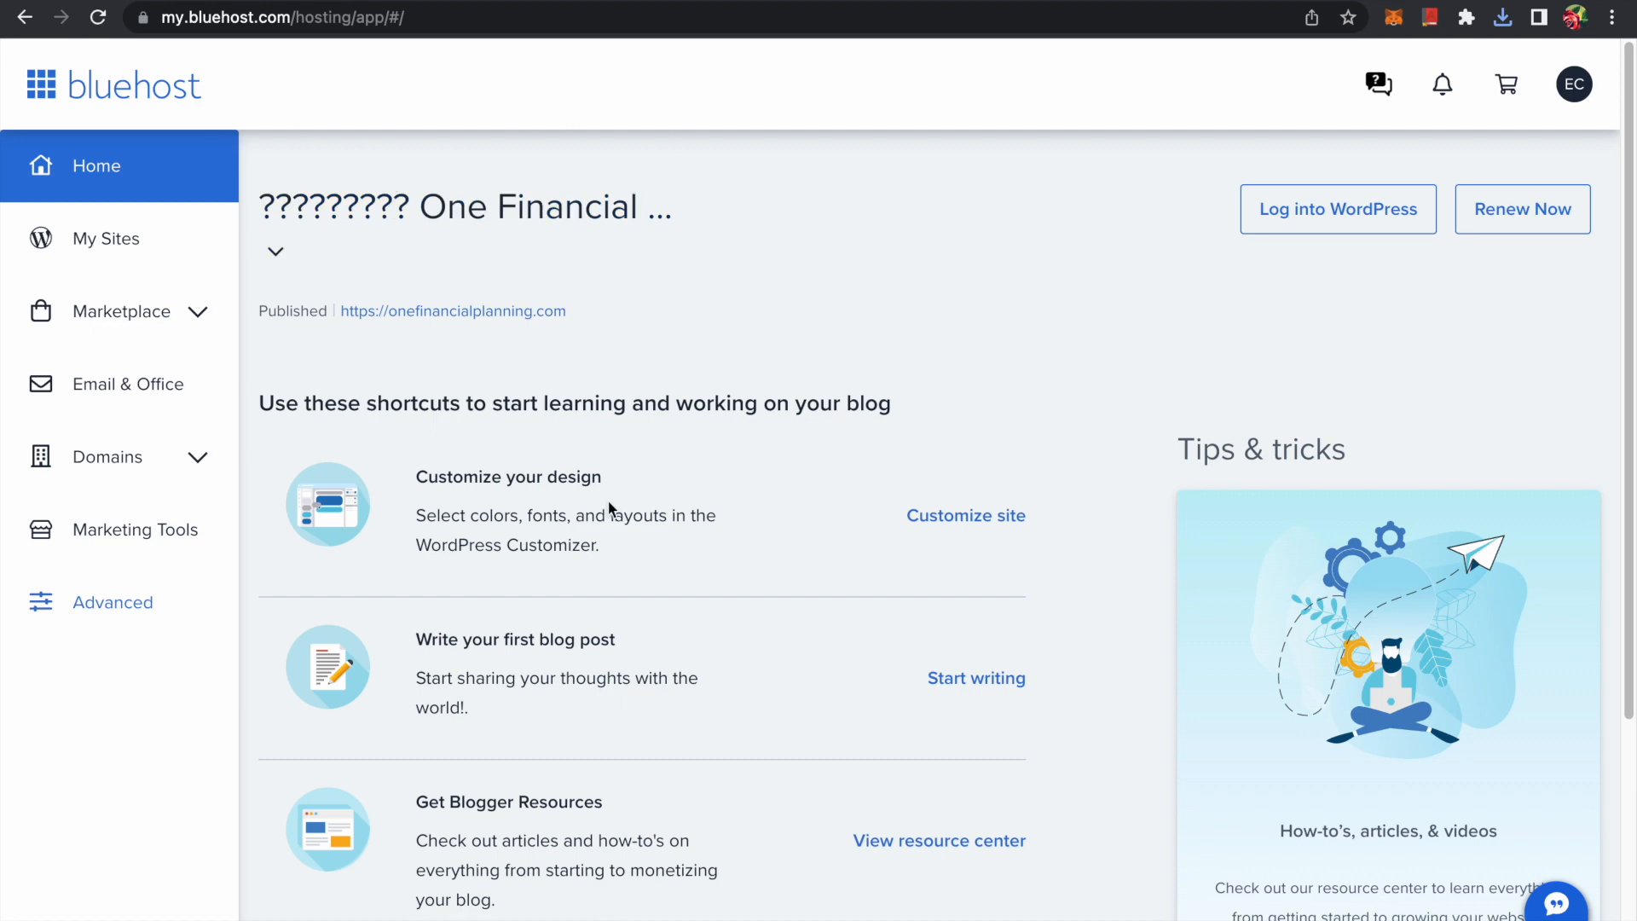
Open the File Manager from Bluehost's advanced hosting tools and go to the public_html/wp-content/plugins folder
click(140, 608)
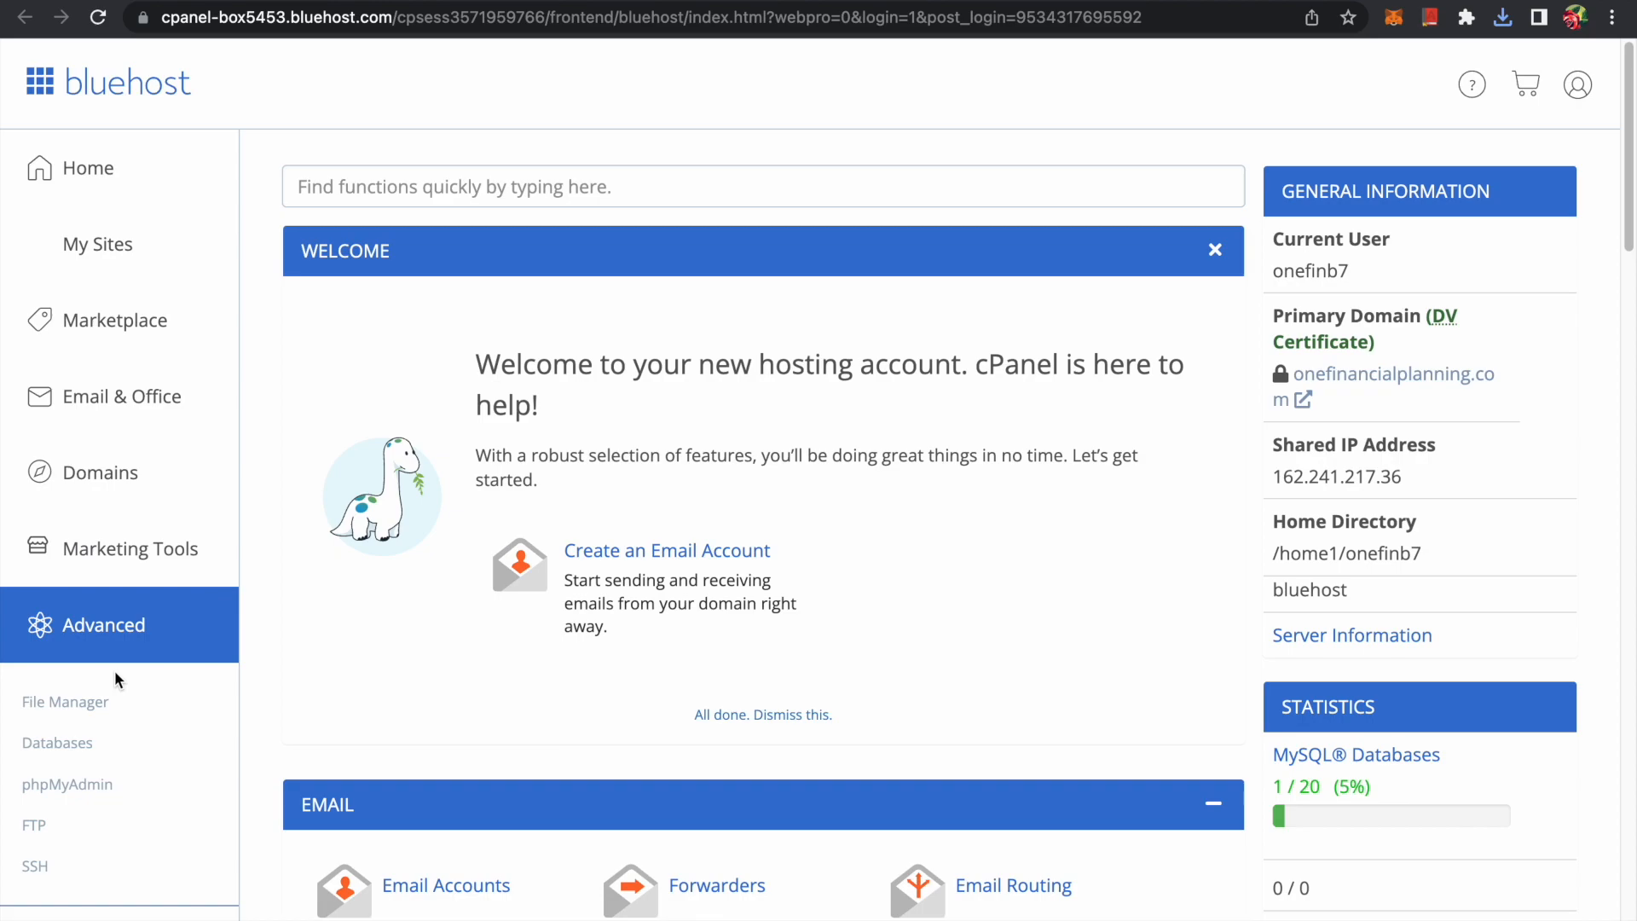
click(94, 705)
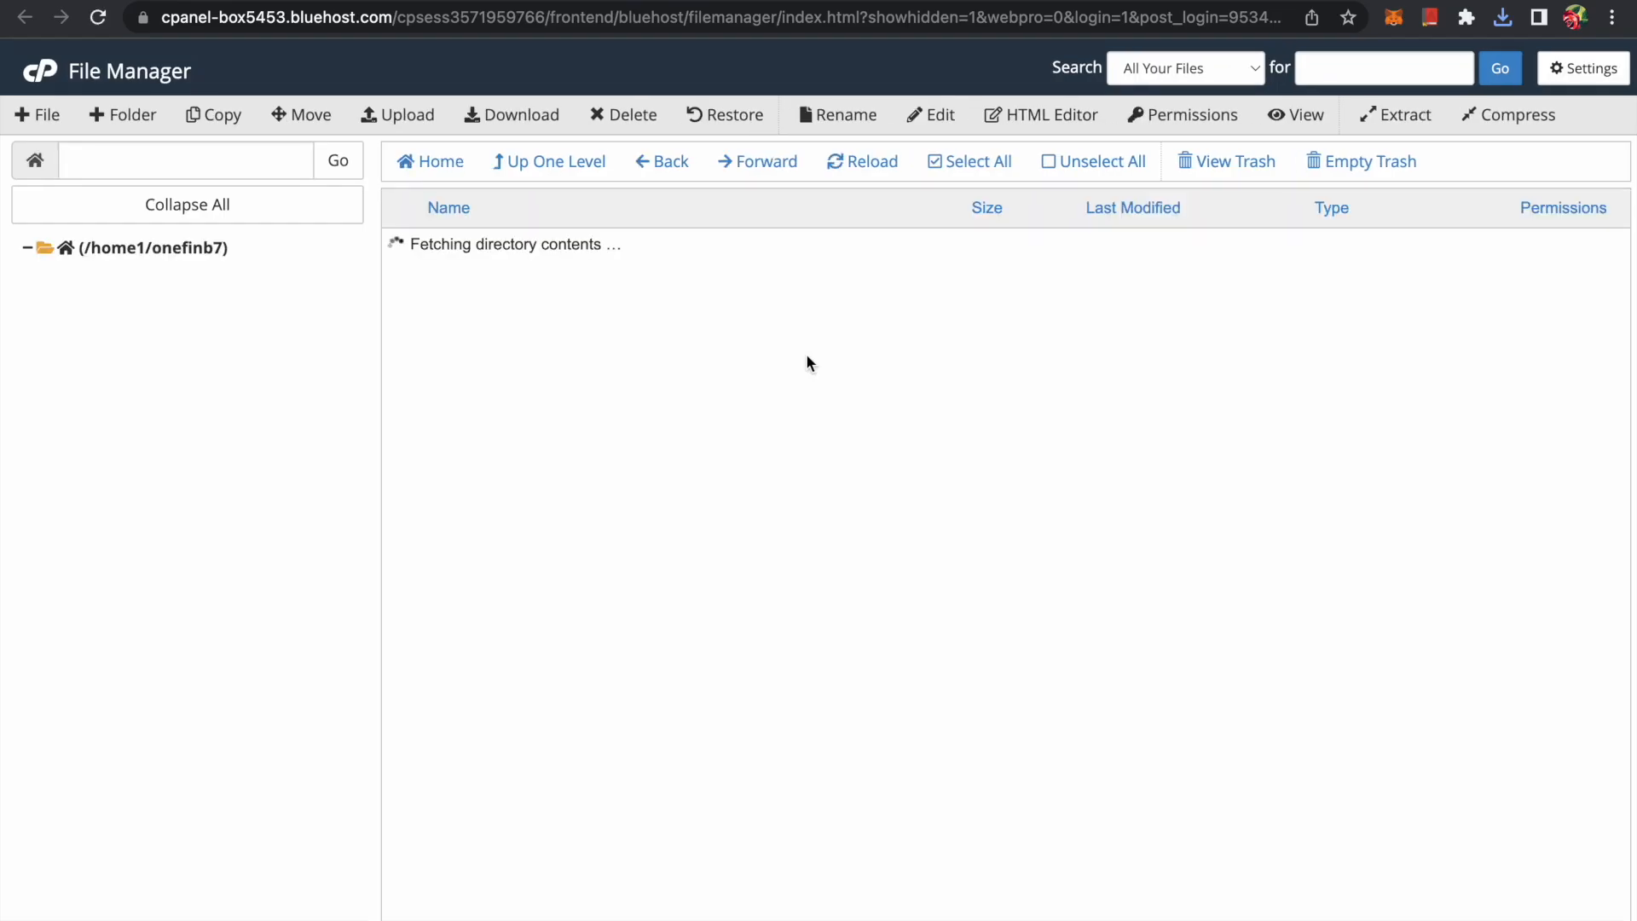
click(68, 375)
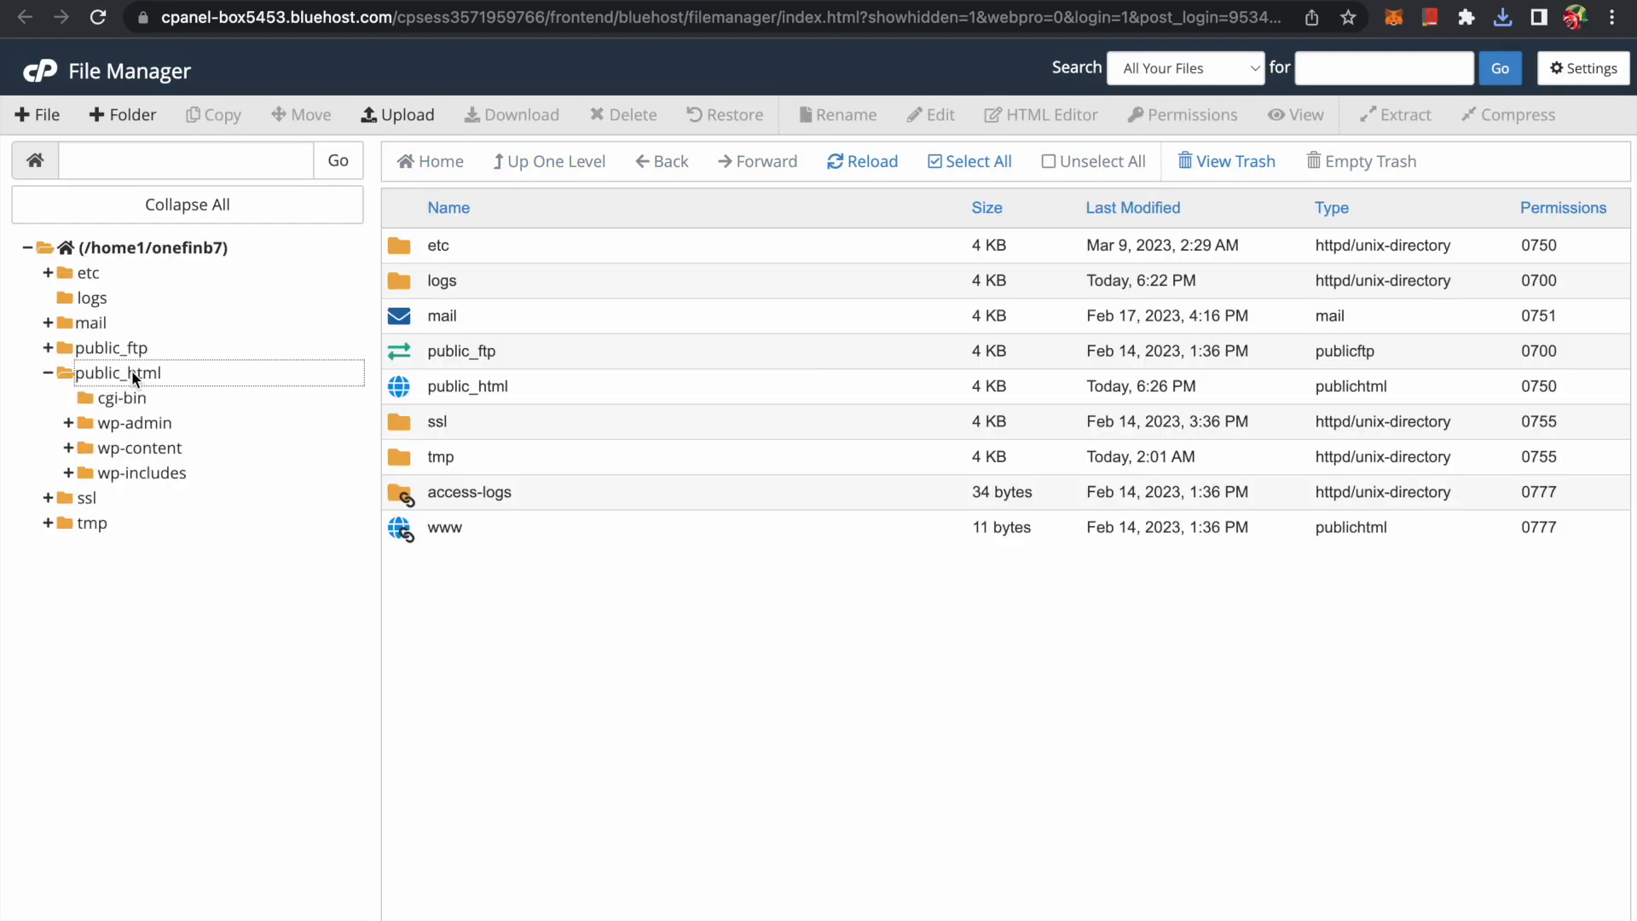
click(143, 454)
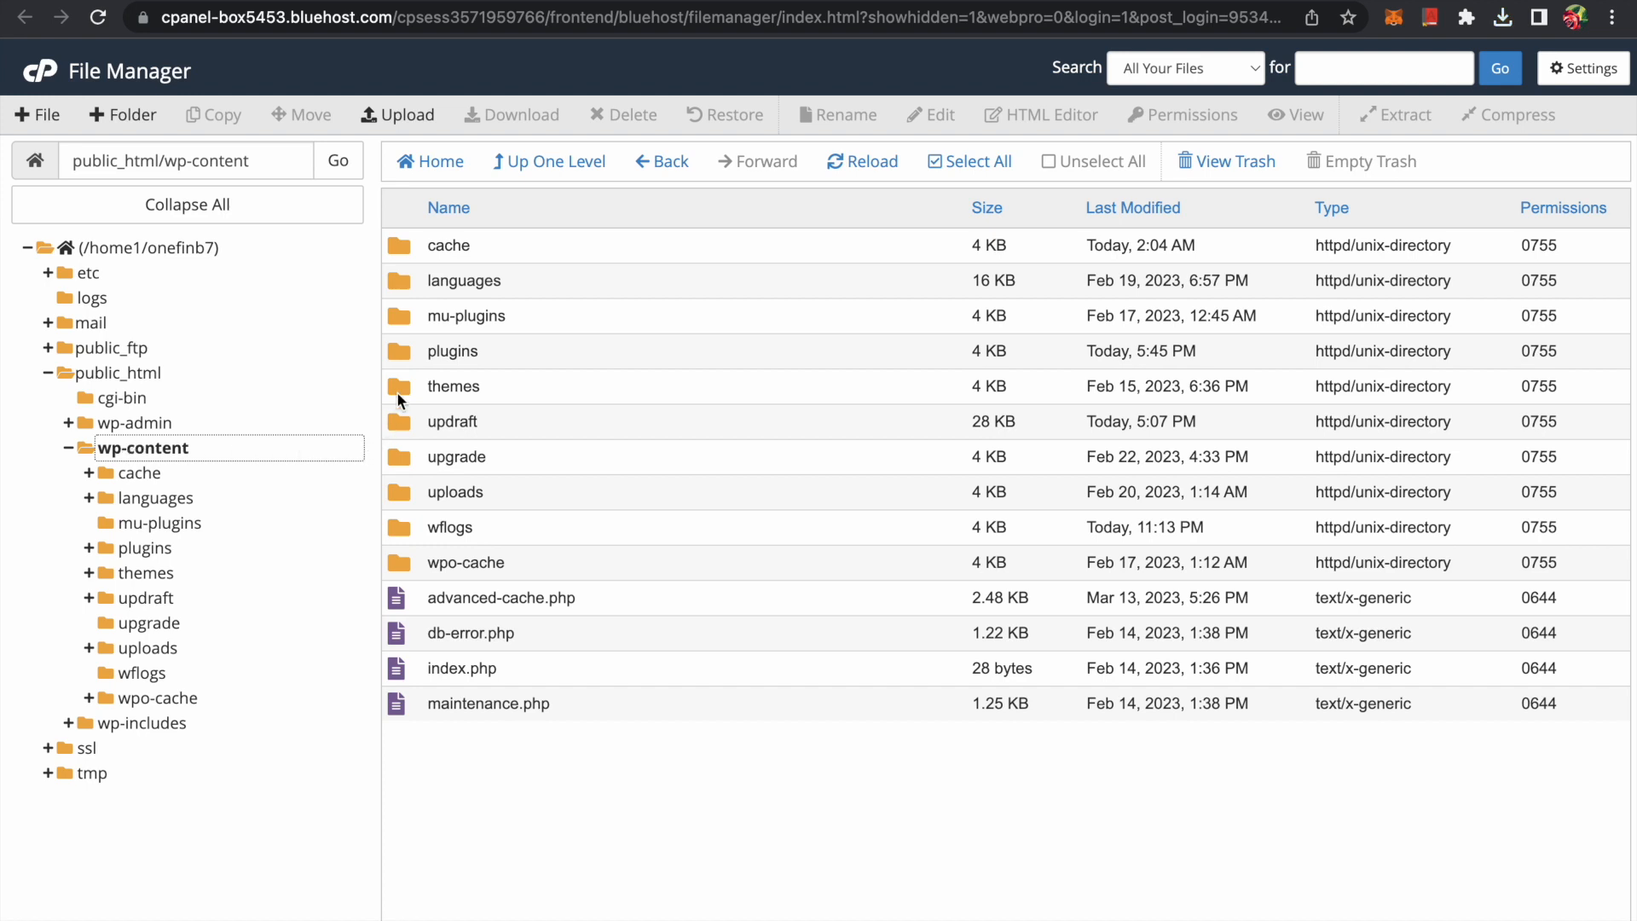
click(473, 353)
double_click(483, 351)
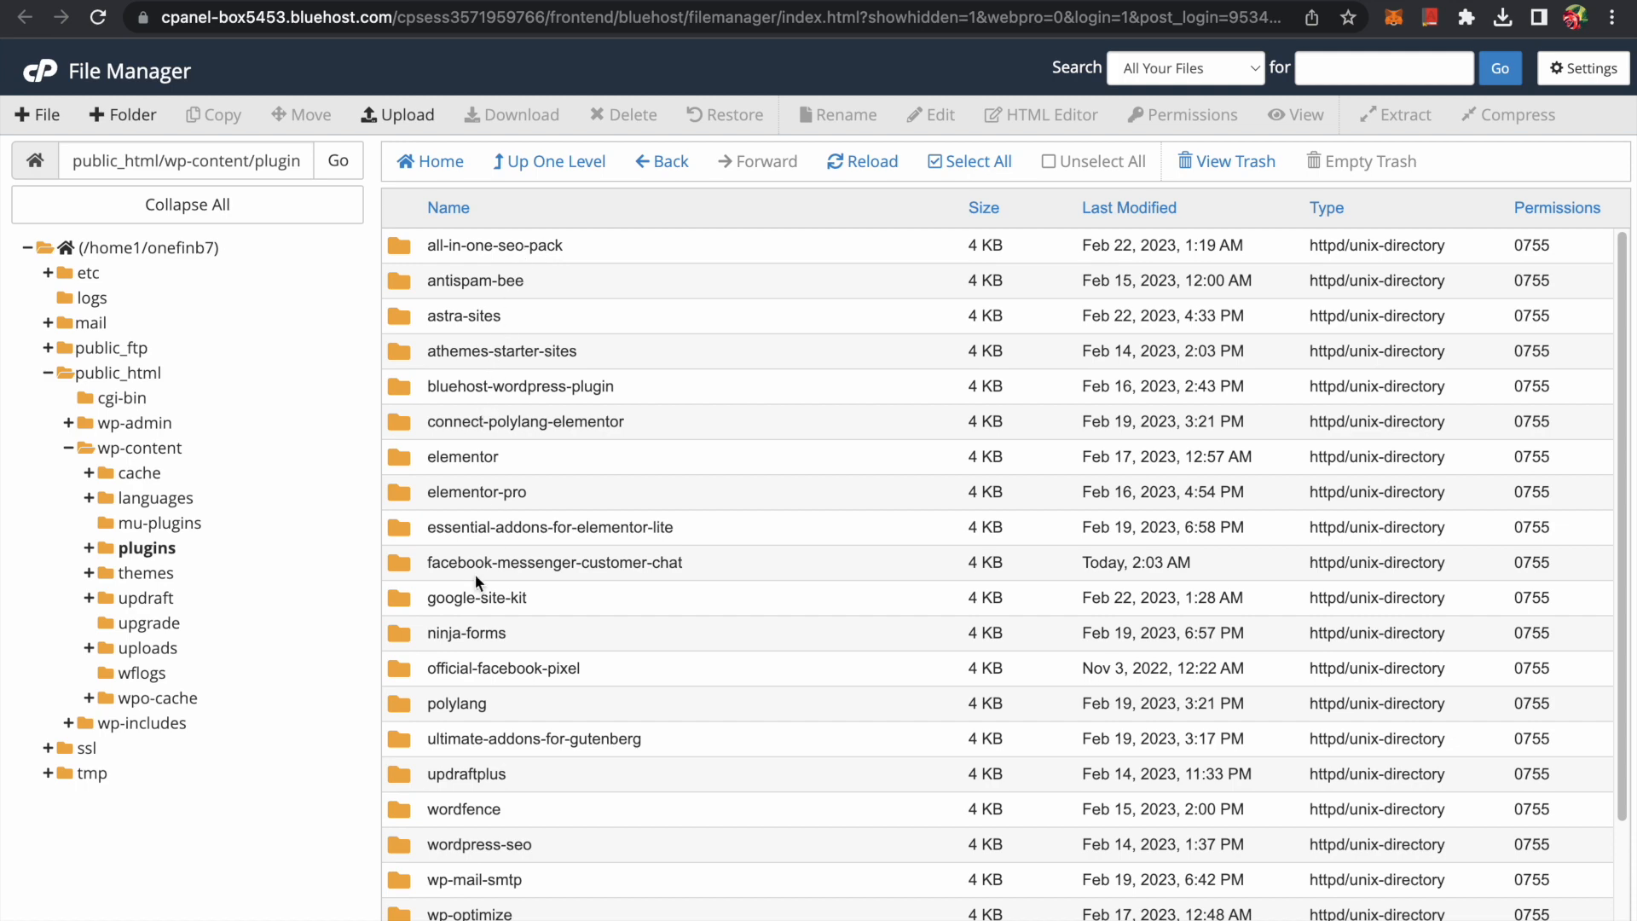
Upload insert-headers-and-footers.2.0.8.1.zip to the plugins folder and return to the folder listing
scroll(475, 578, down, 1)
scroll(476, 582, down, 3)
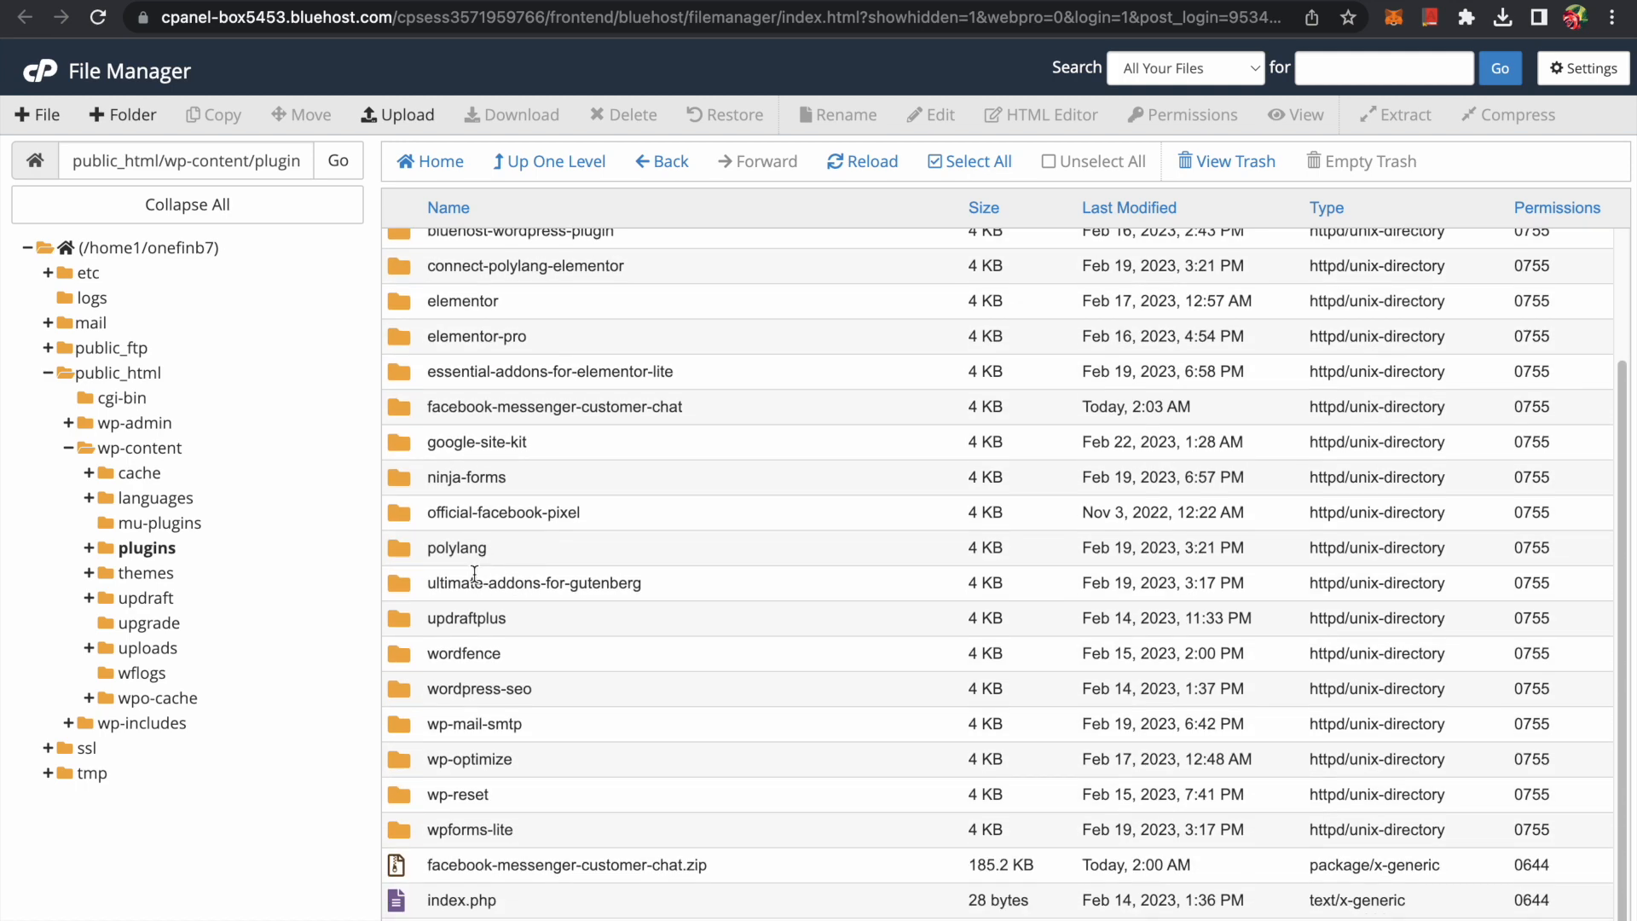
scroll(474, 574, up, 1)
scroll(474, 575, down, 1)
scroll(475, 573, up, 4)
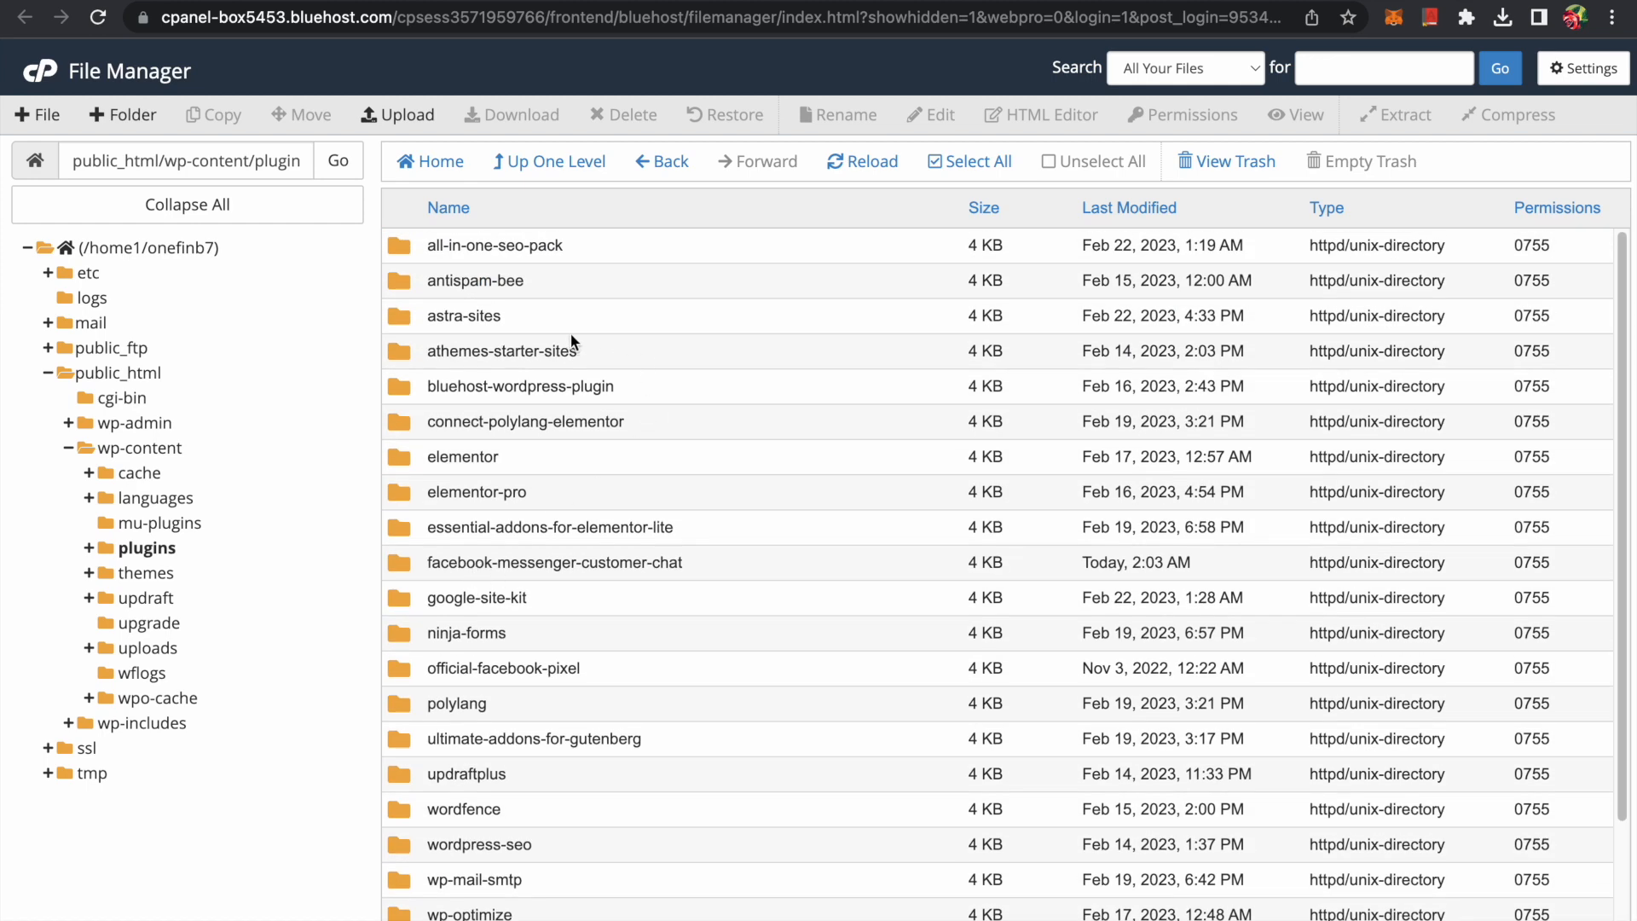
click(427, 130)
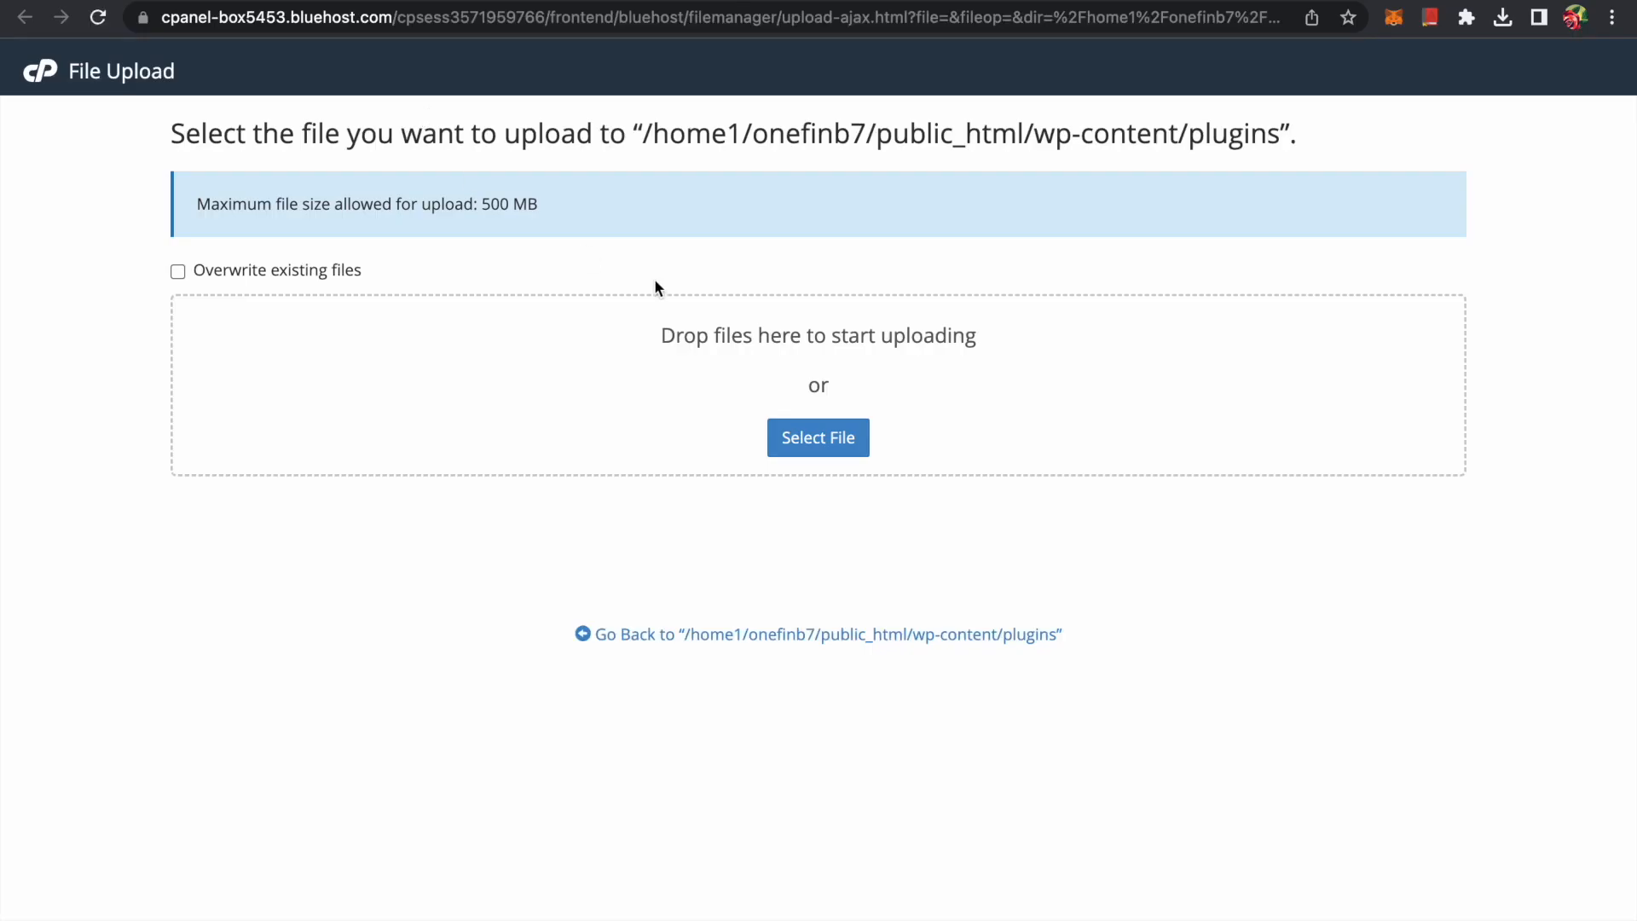
click(821, 435)
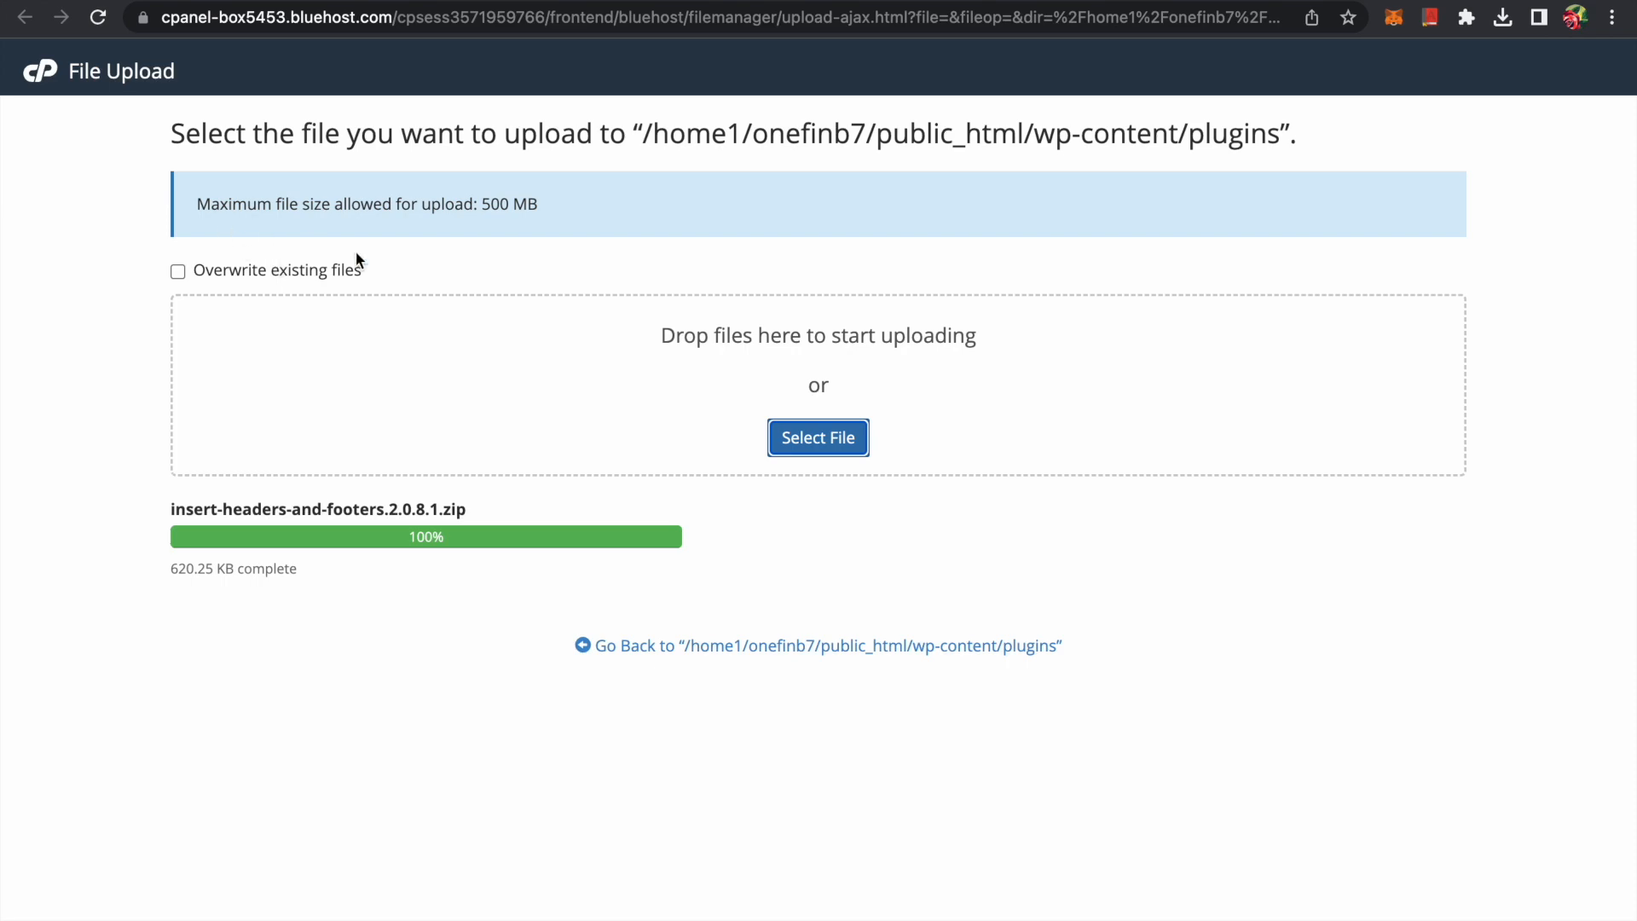
click(647, 656)
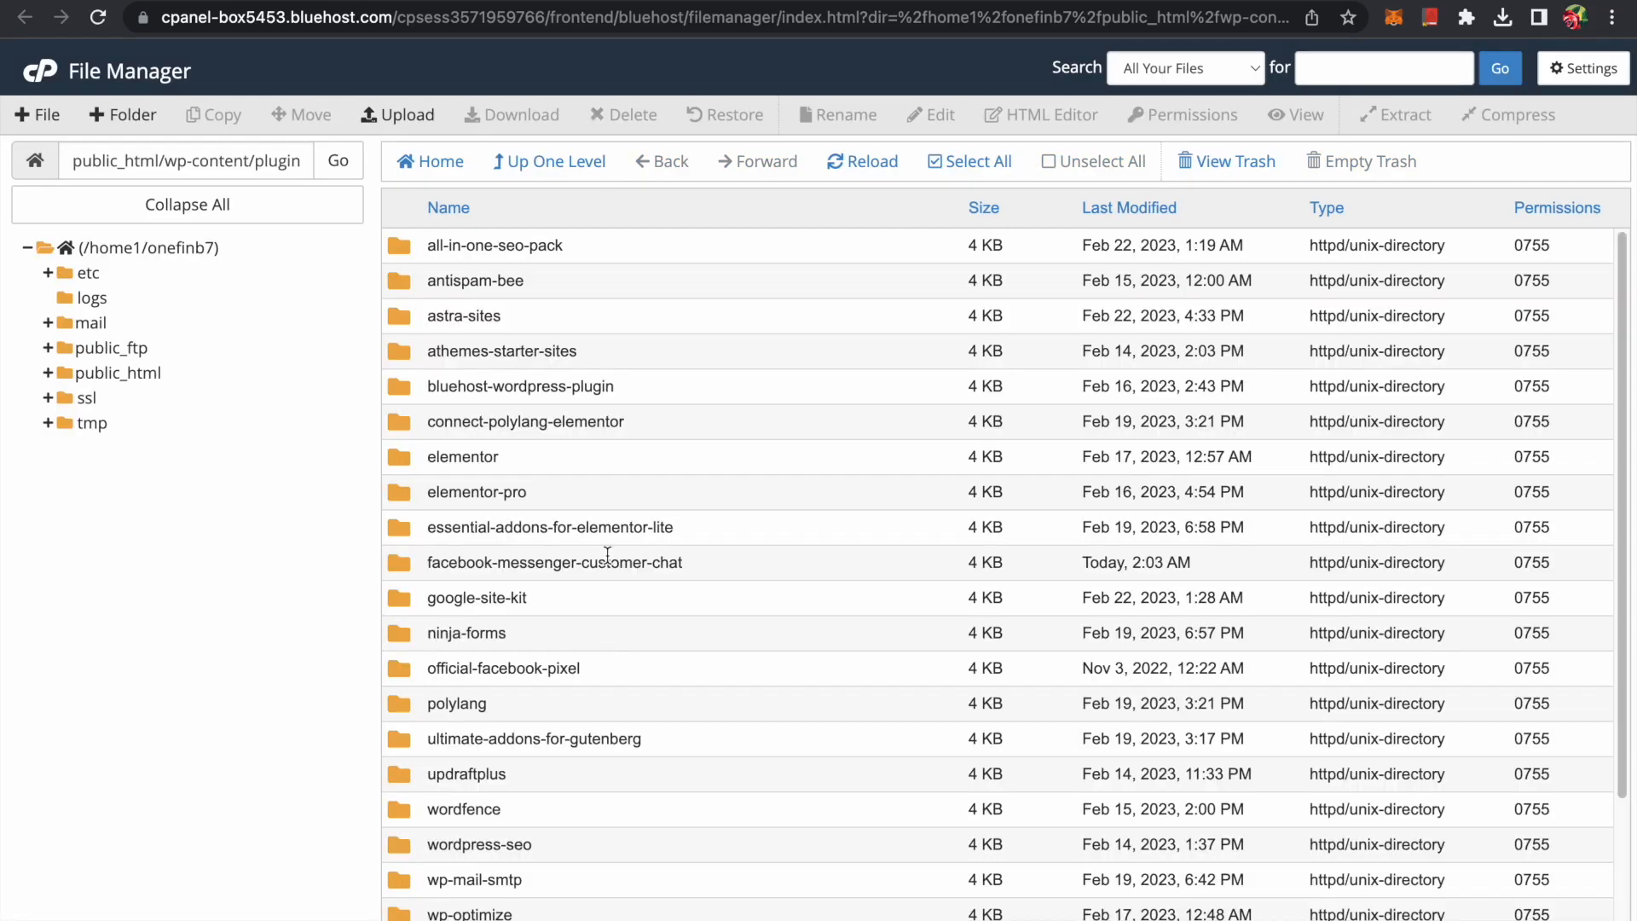
Extract insert-headers-and-footers.2.0.8.1.zip into /public_html/wp-content/plugins and dismiss the extraction results
scroll(607, 555, down, 3)
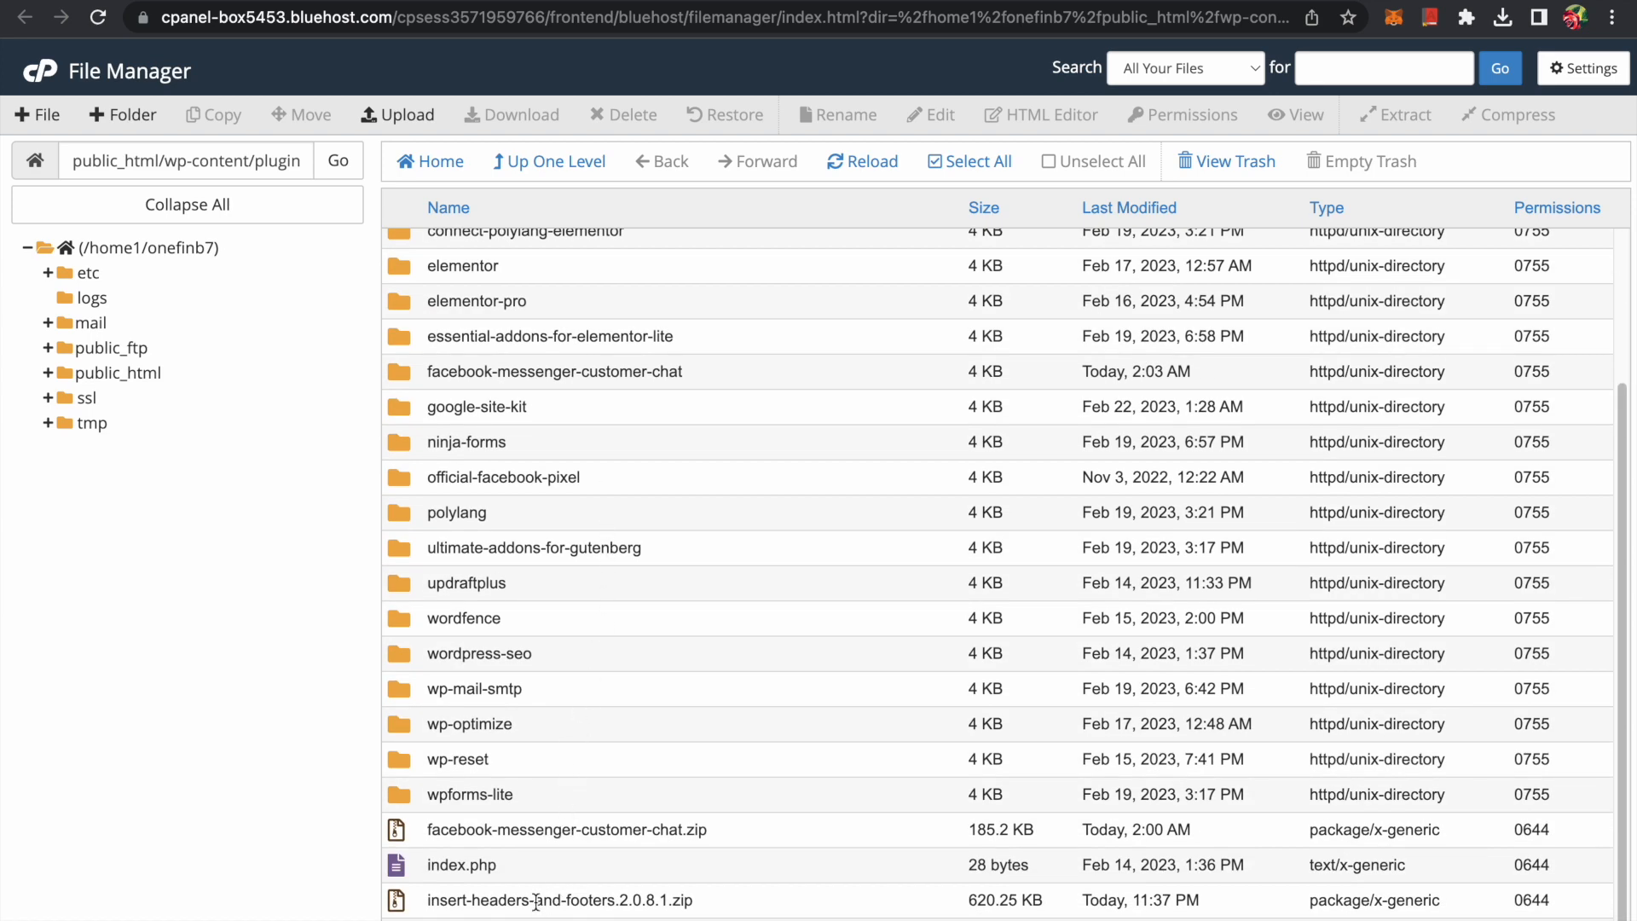
click(691, 899)
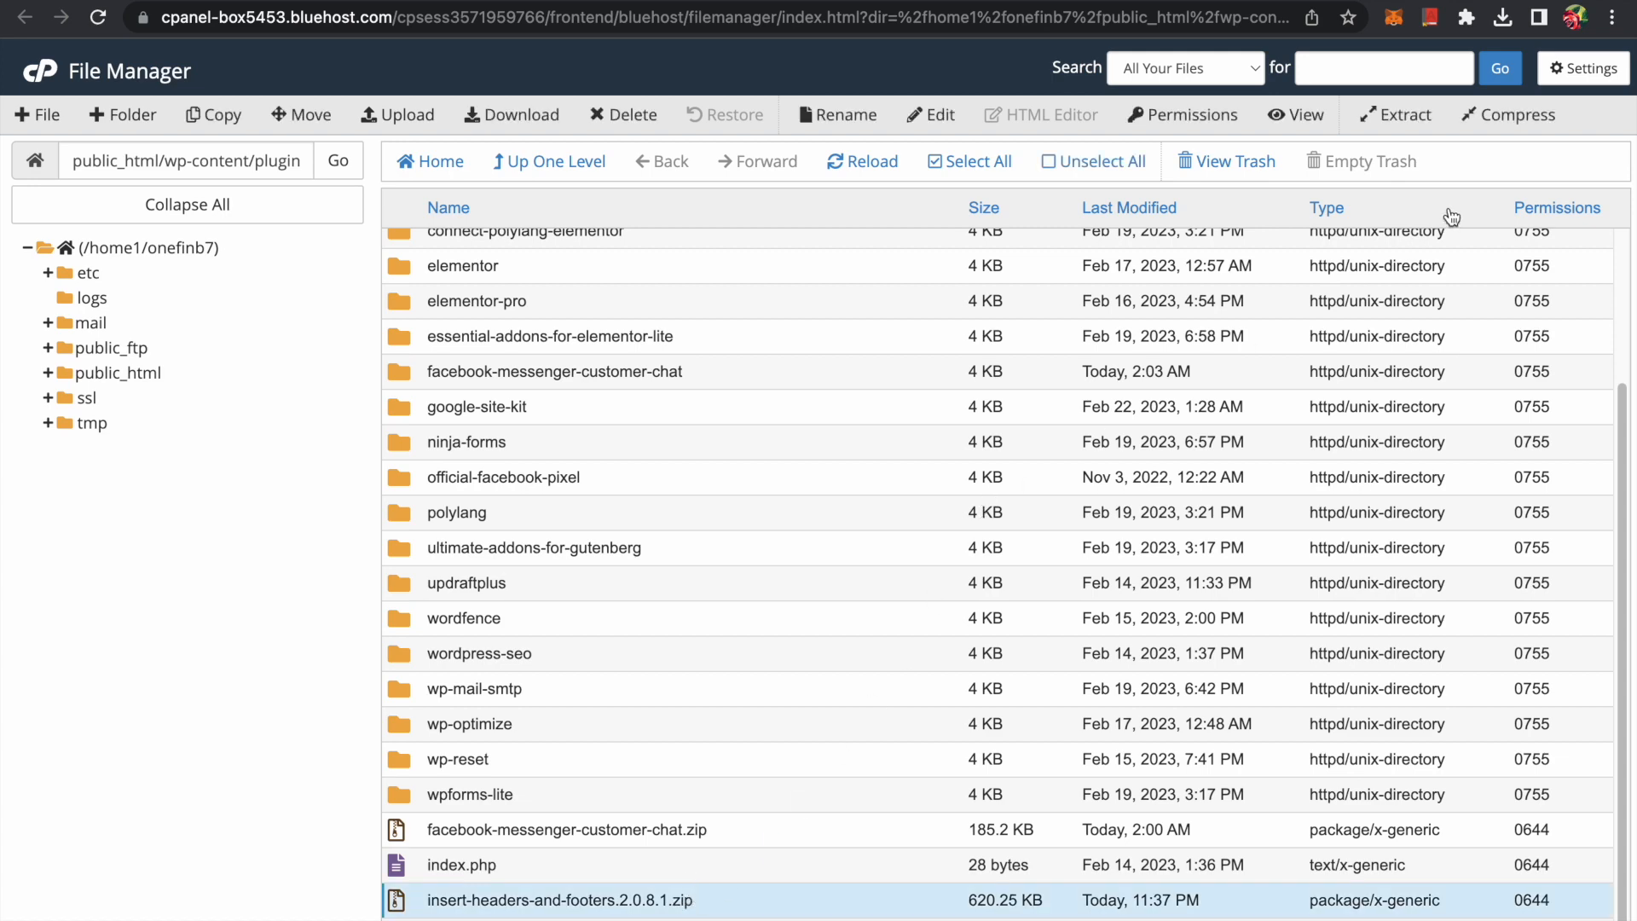
click(1407, 116)
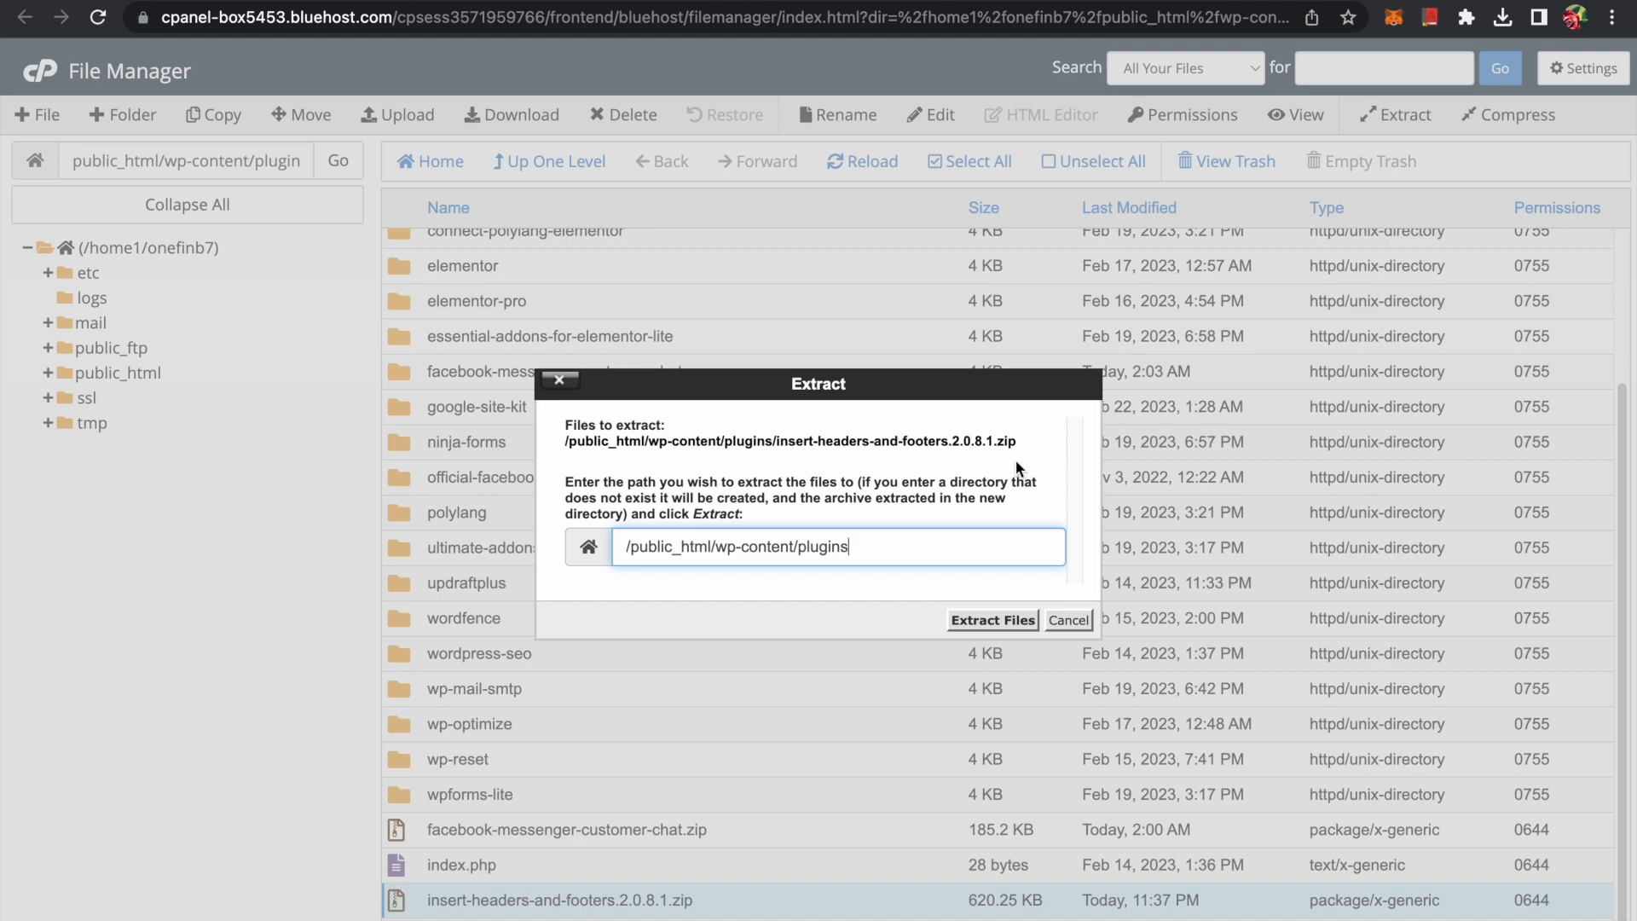
click(1009, 623)
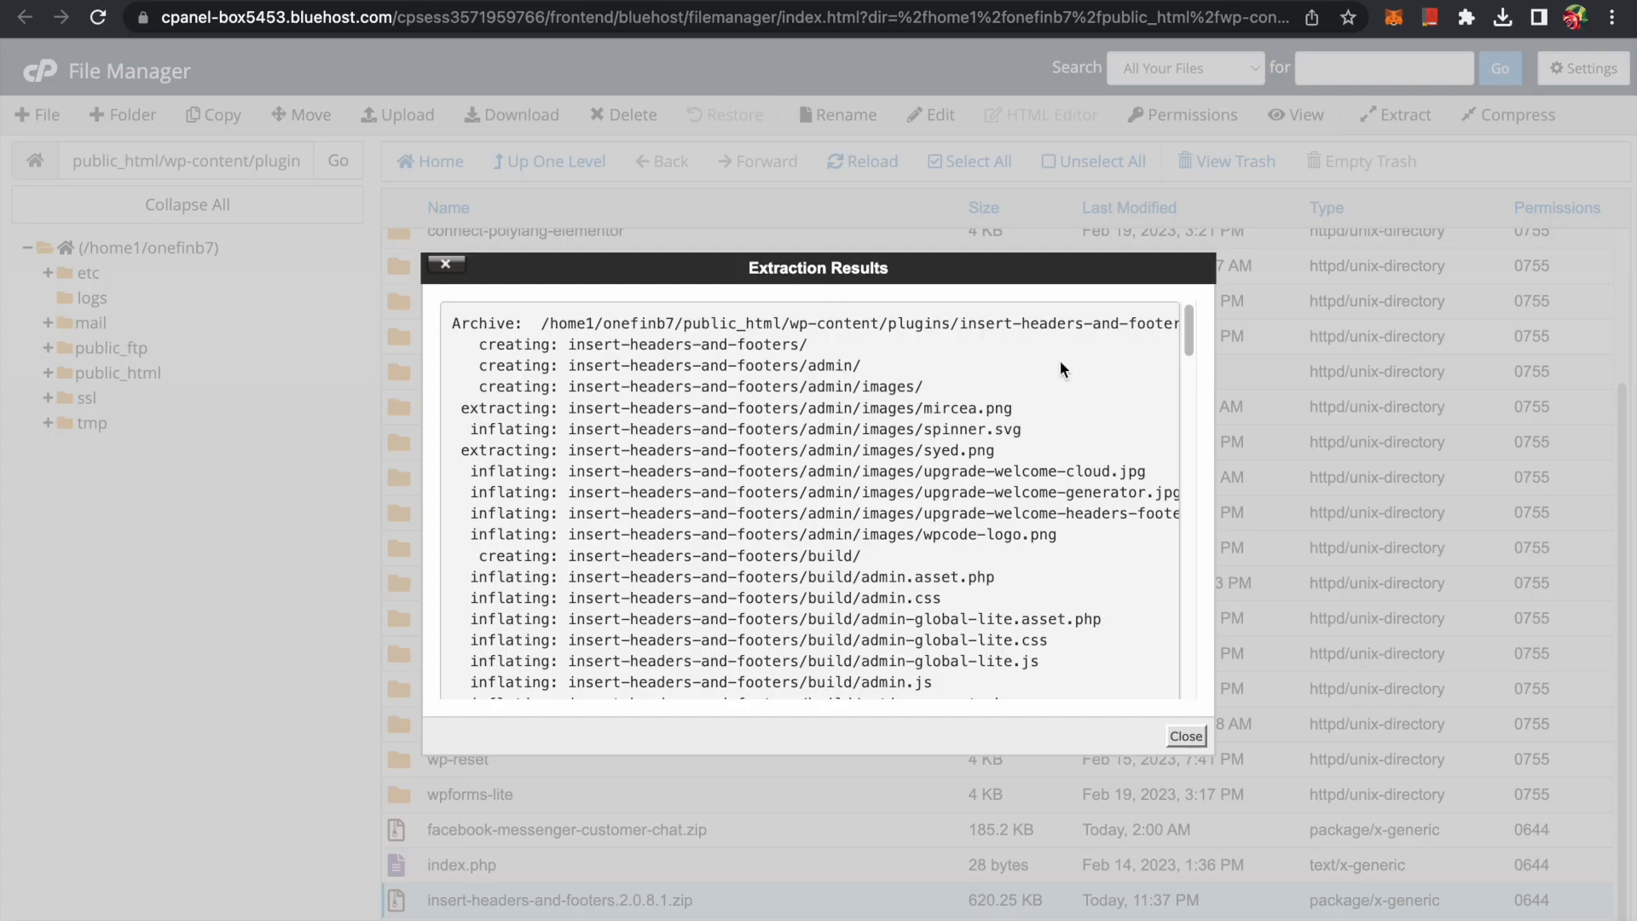
scroll(890, 404, down, 10)
scroll(891, 404, down, 10)
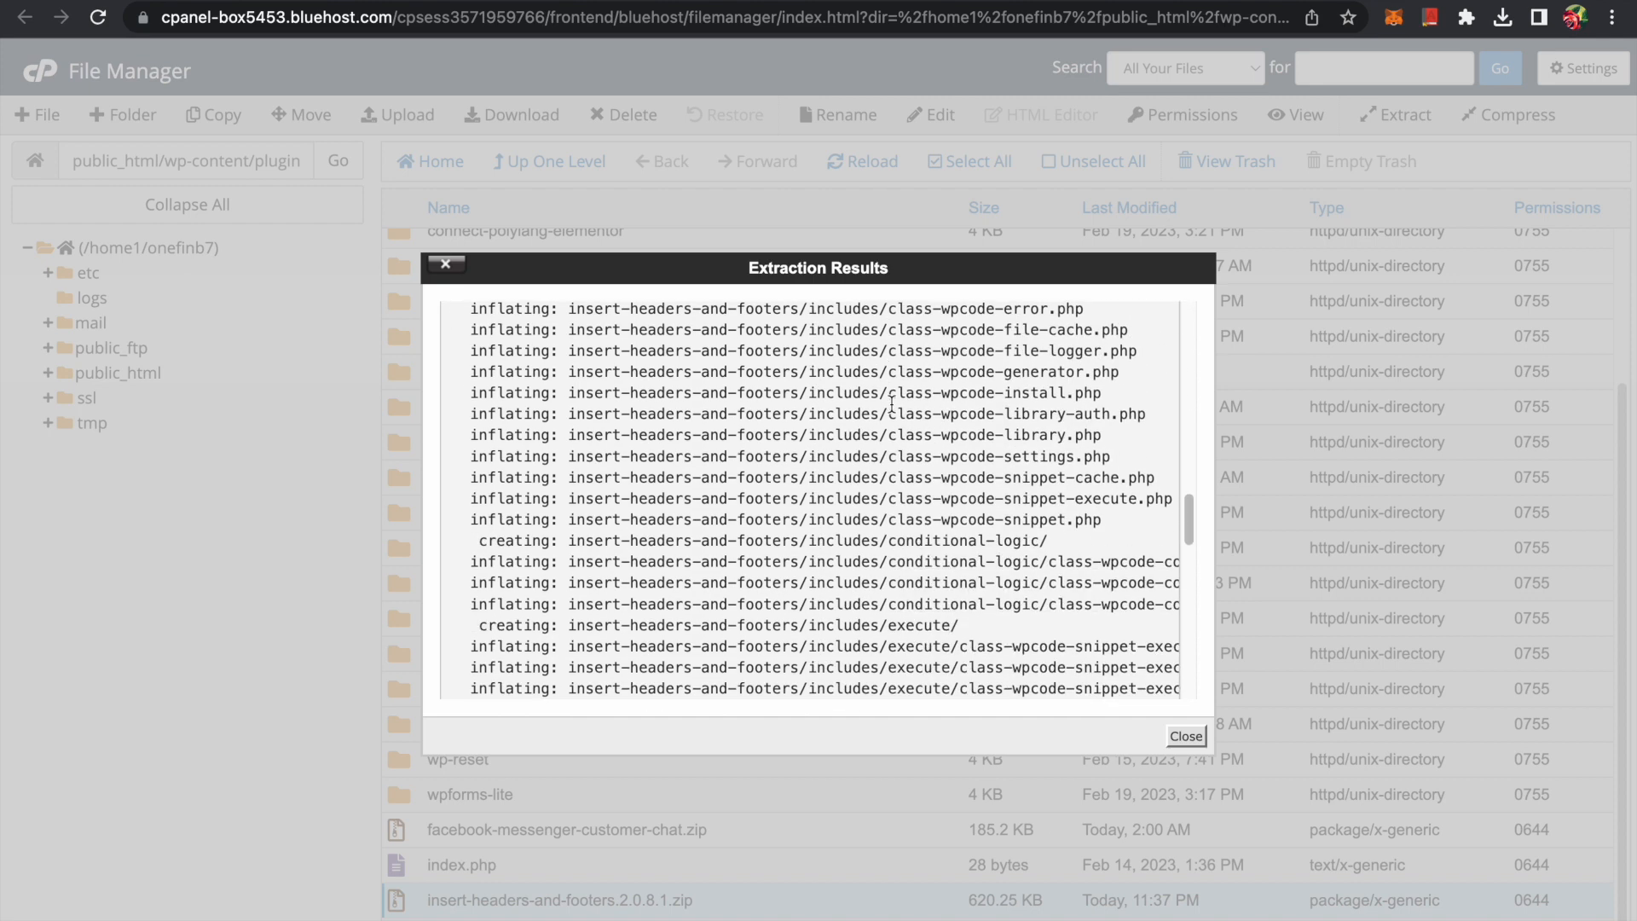
click(1188, 739)
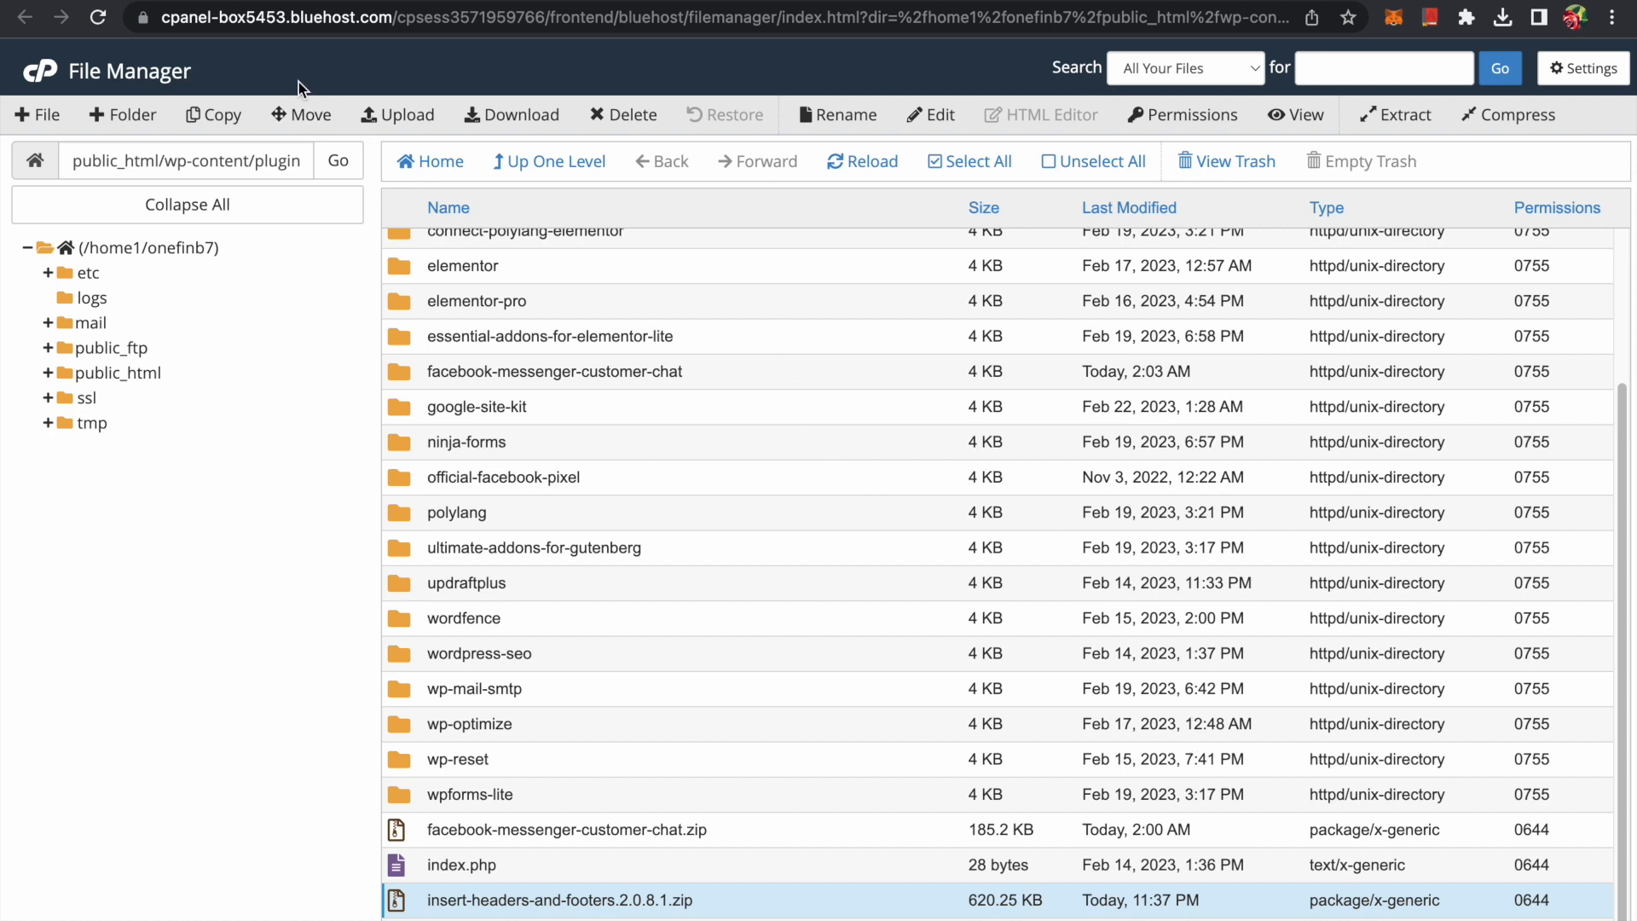
Return to the WordPress admin, list the installed plugins and activate WPCode Lite
click(255, 1)
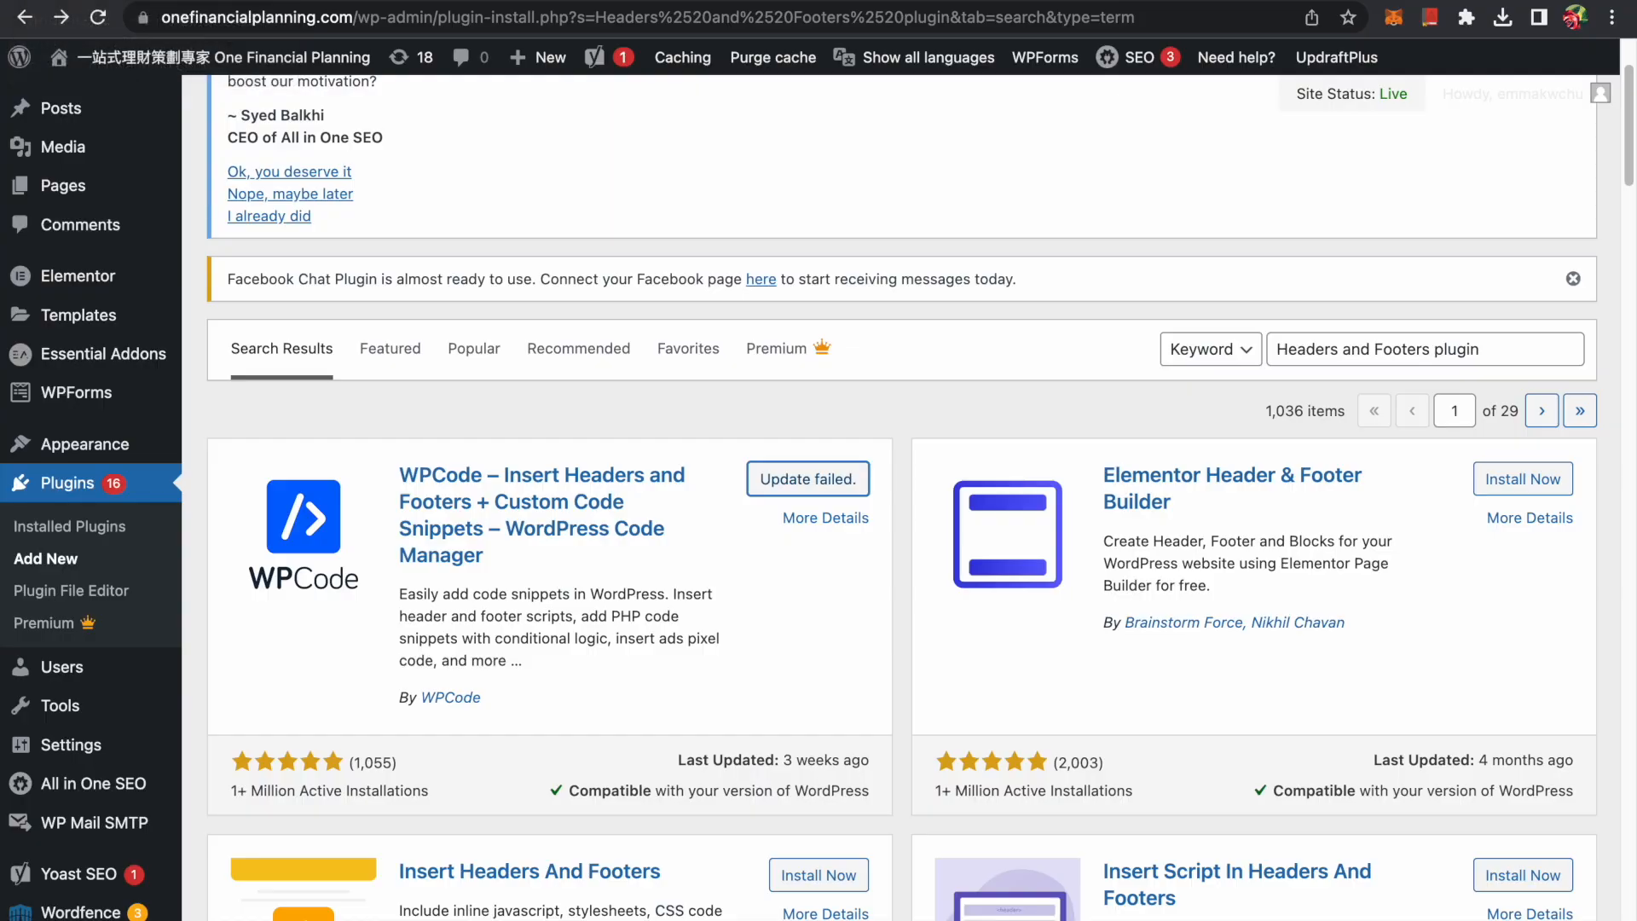
click(81, 493)
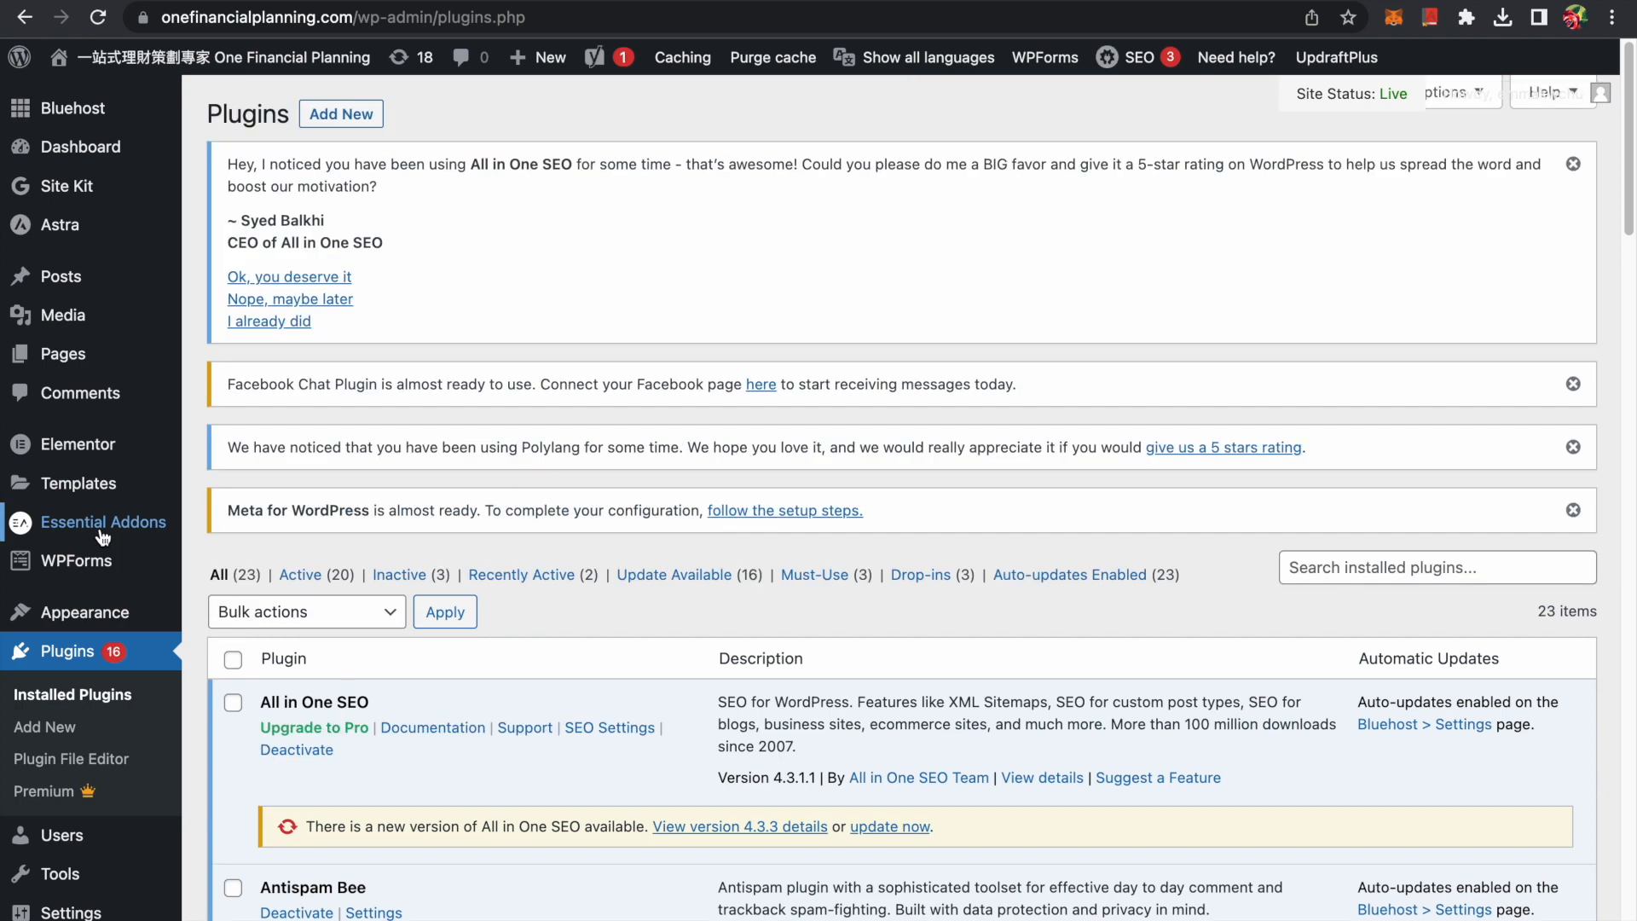
click(86, 698)
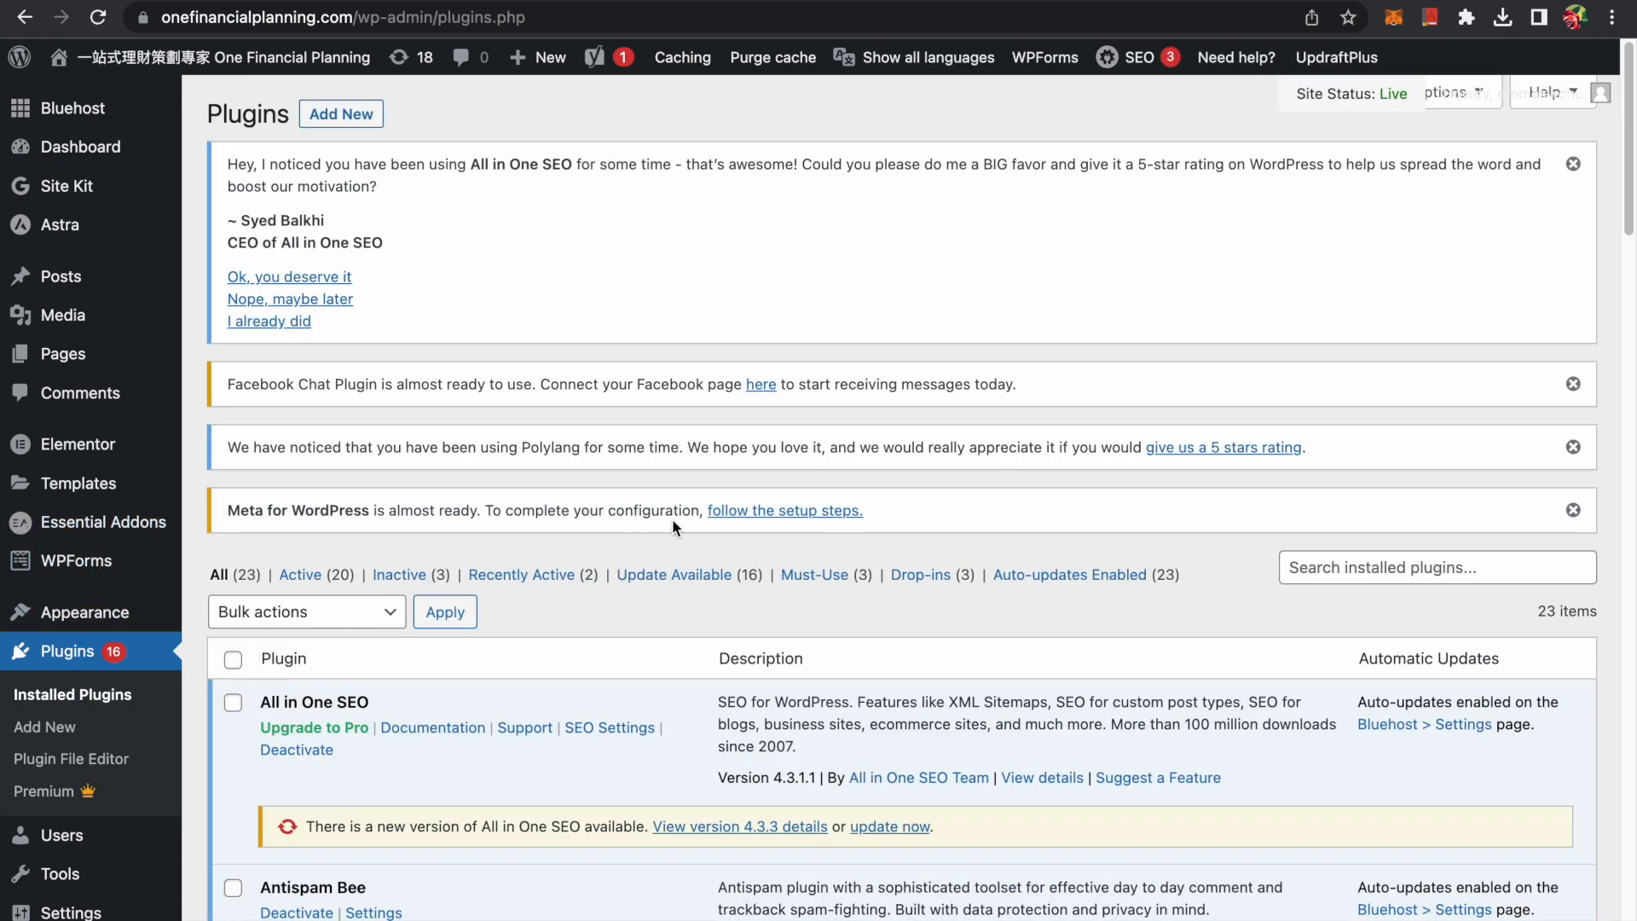
scroll(672, 518, down, 2)
scroll(672, 518, down, 8)
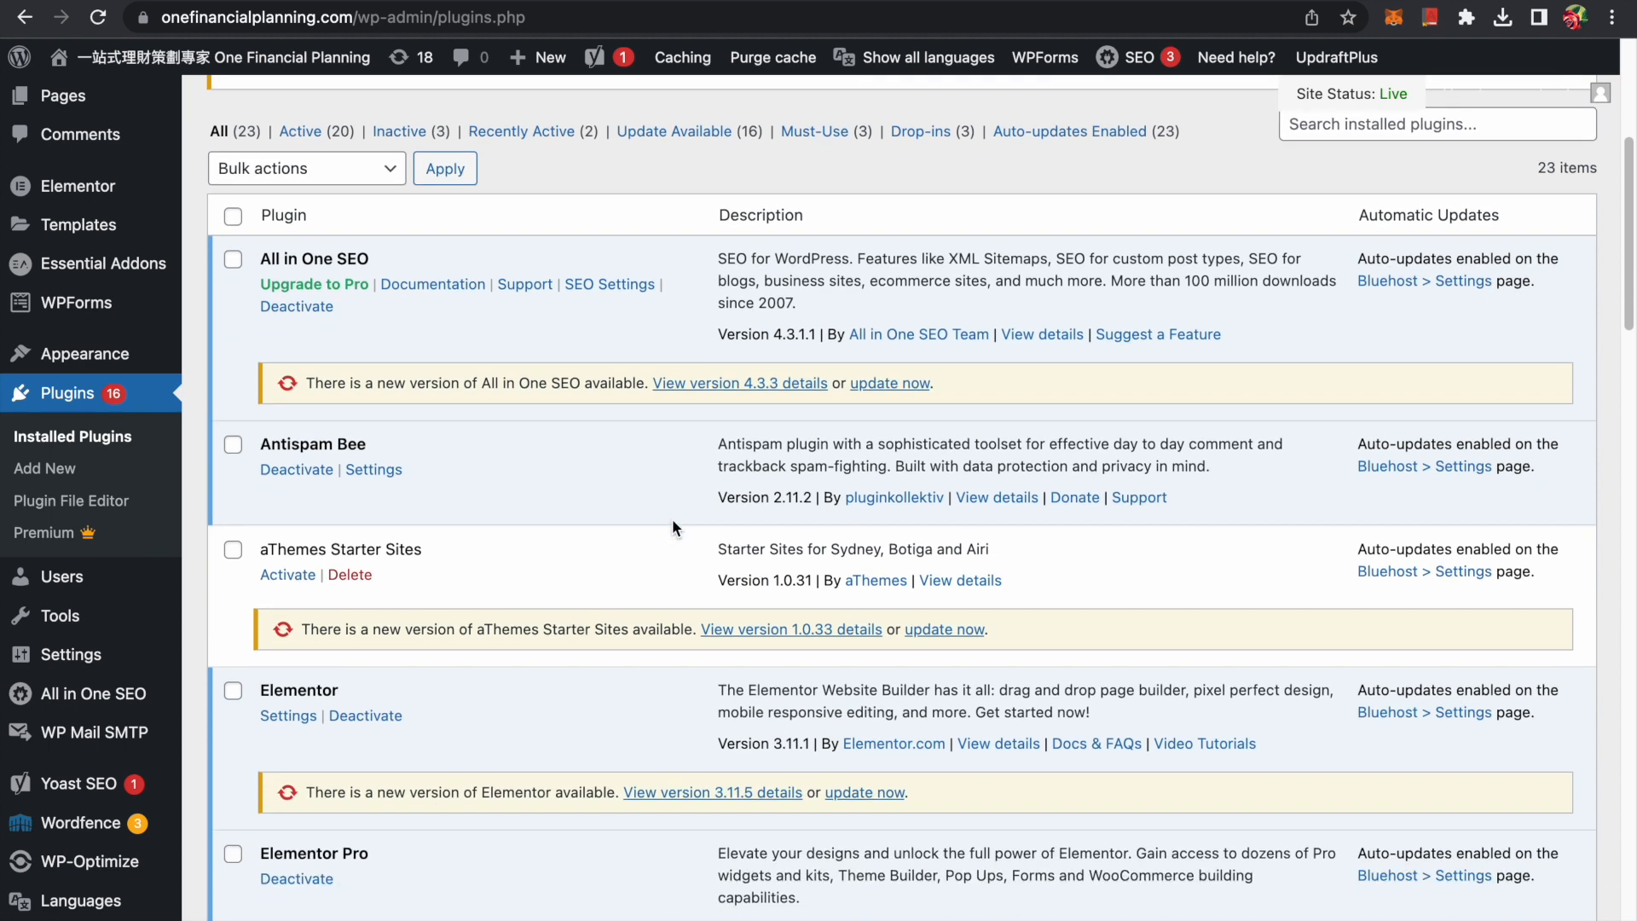
scroll(674, 527, down, 7)
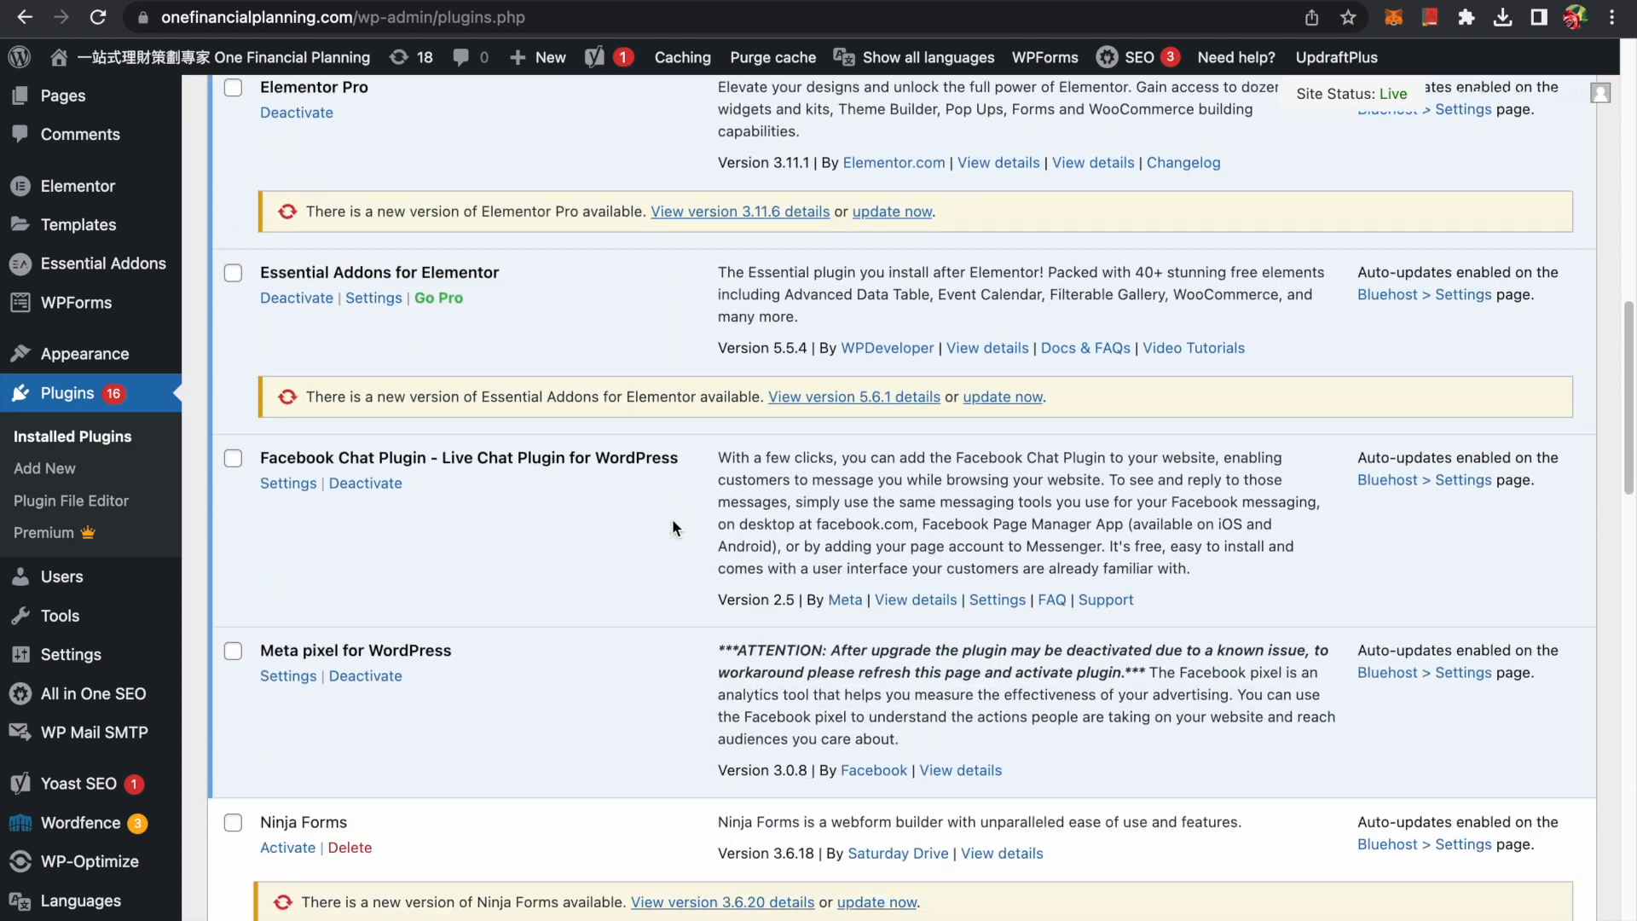
scroll(673, 527, down, 4)
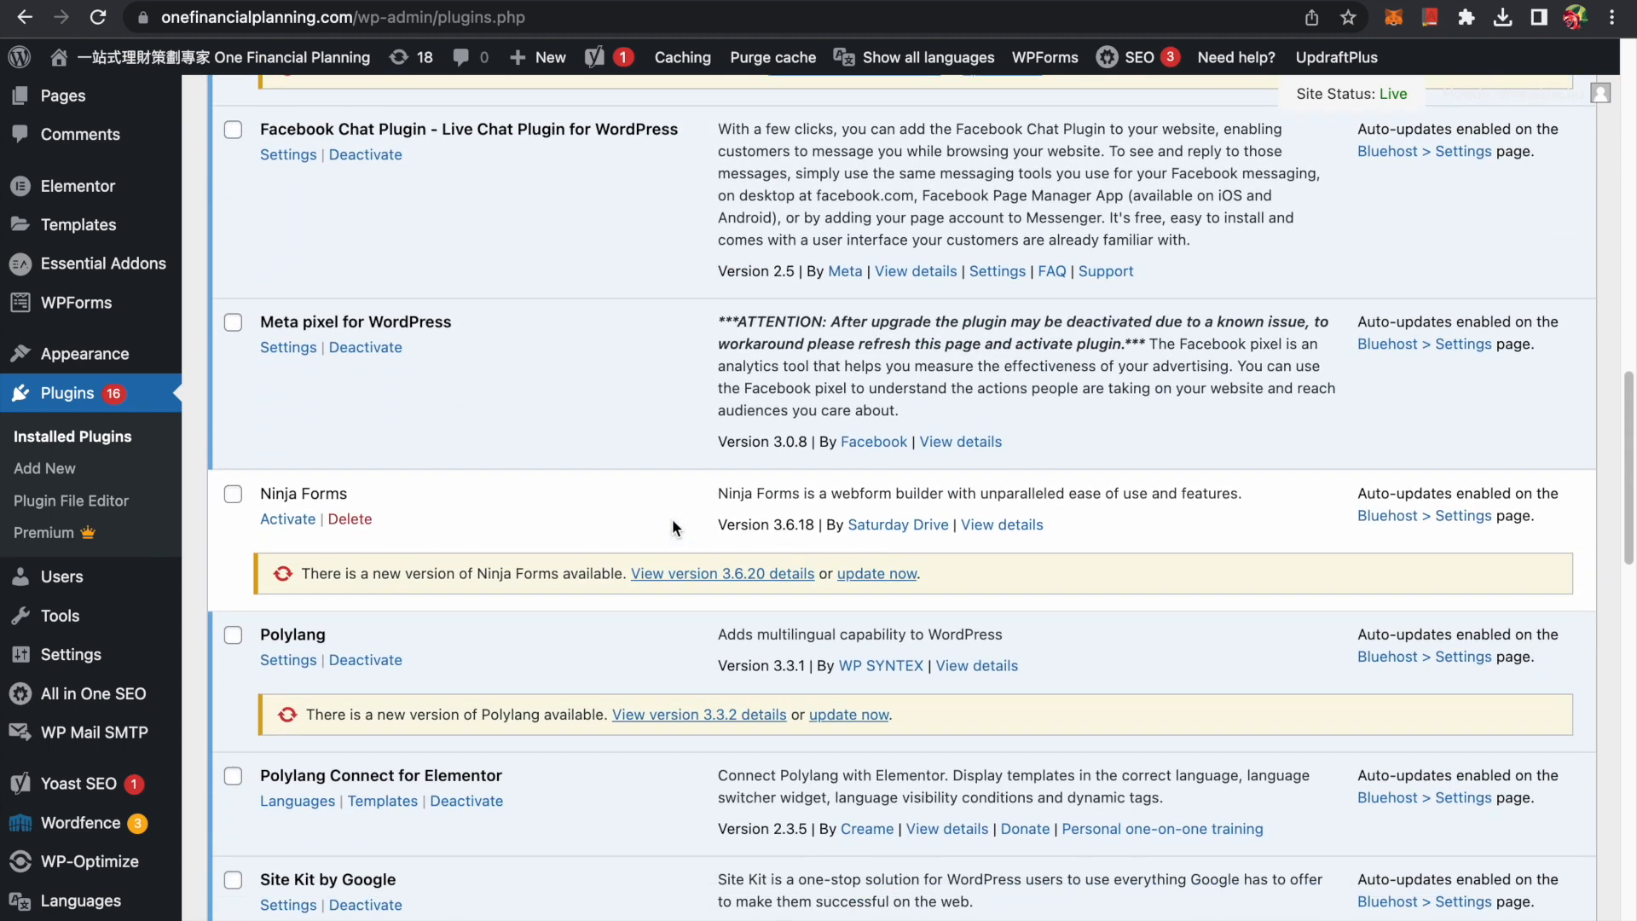
scroll(672, 518, down, 17)
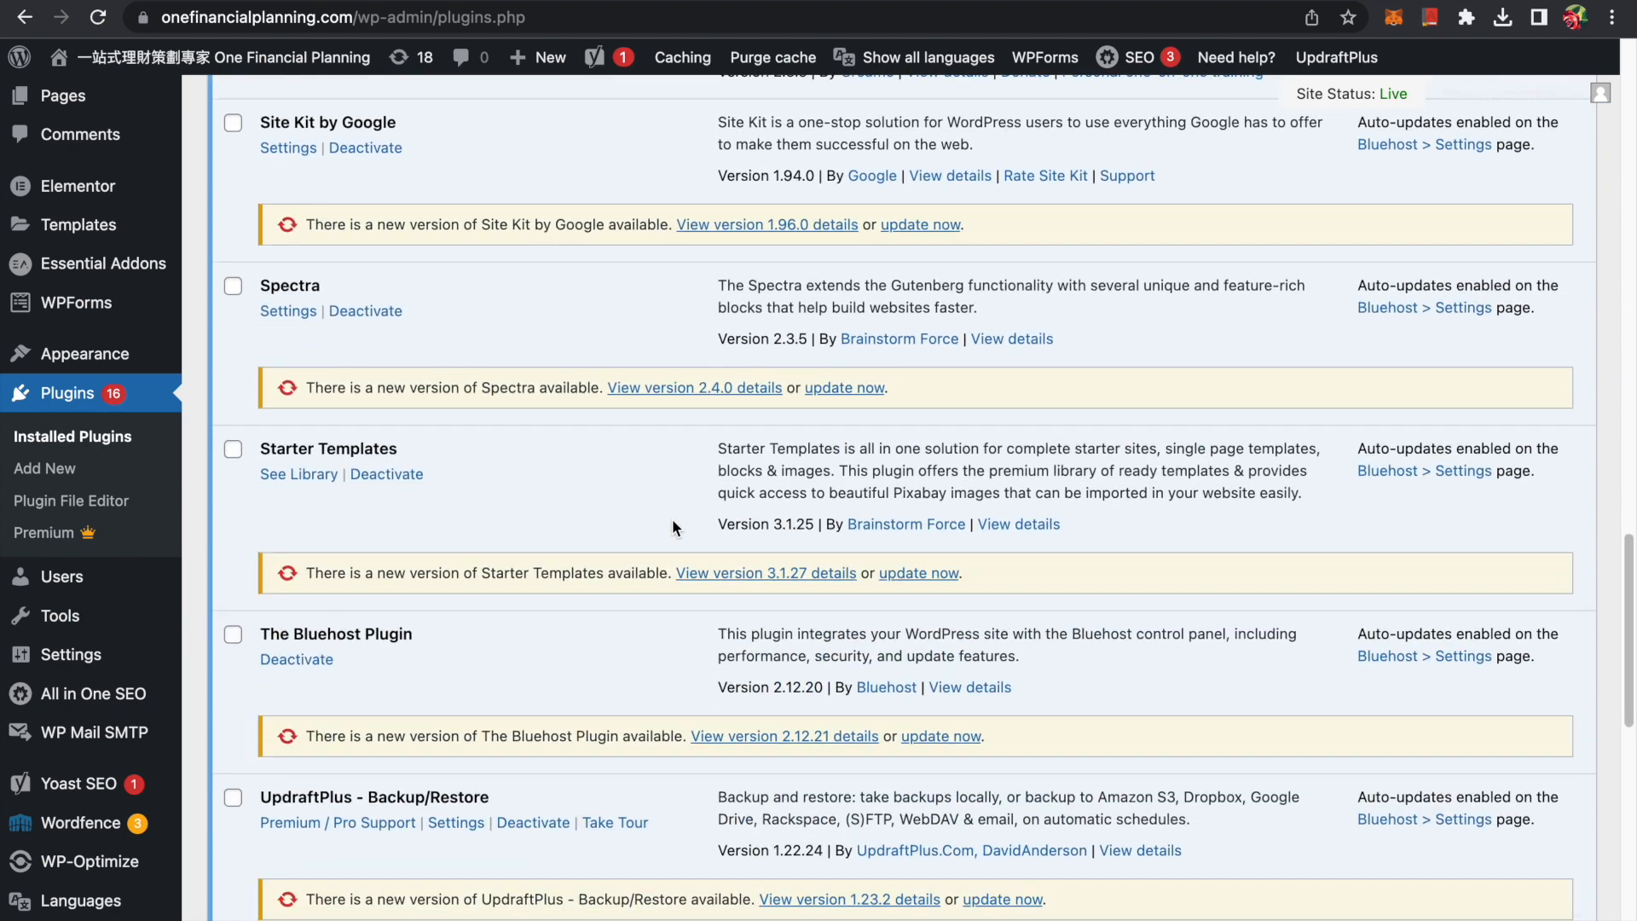
scroll(672, 518, down, 5)
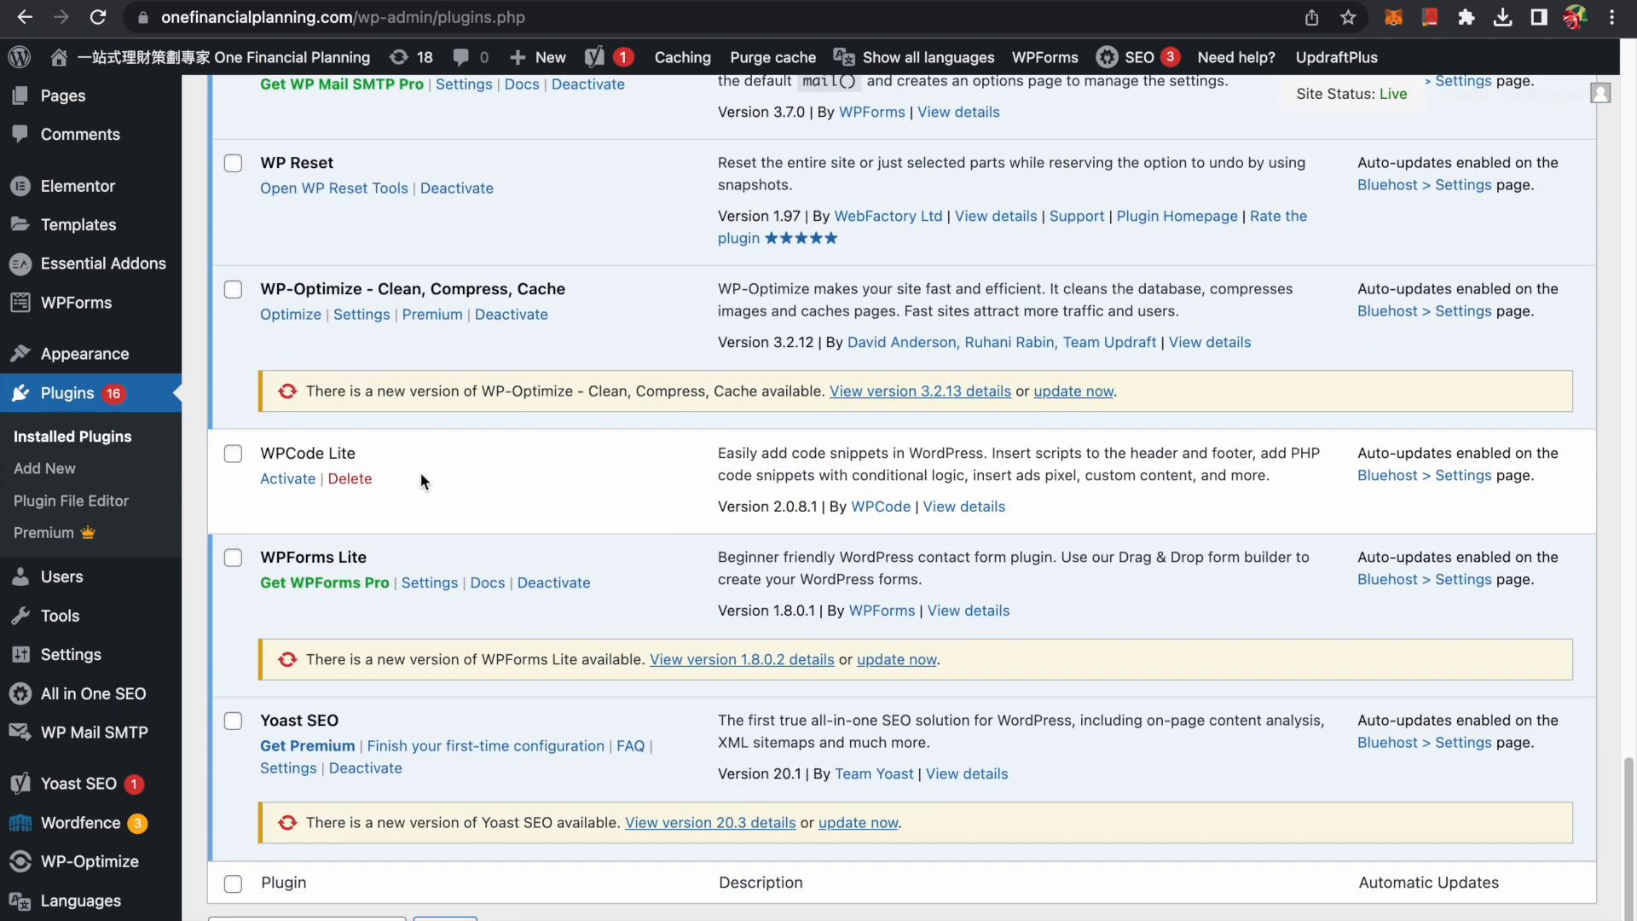
click(289, 479)
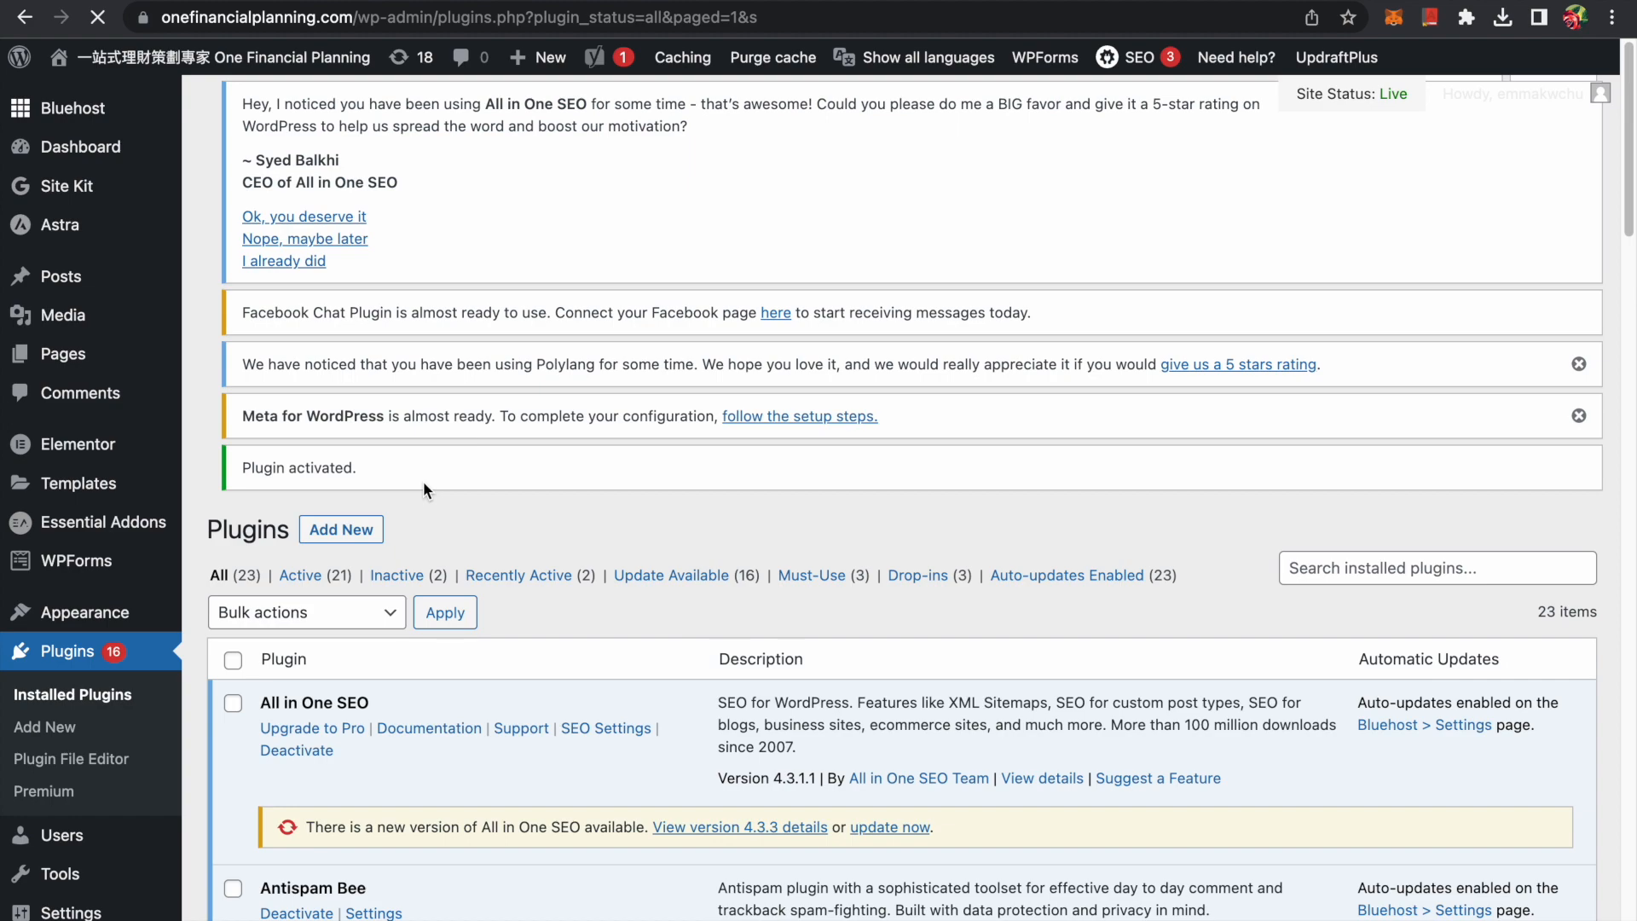
Check the status of WPCode Lite in the installed plugins list
scroll(423, 485, down, 5)
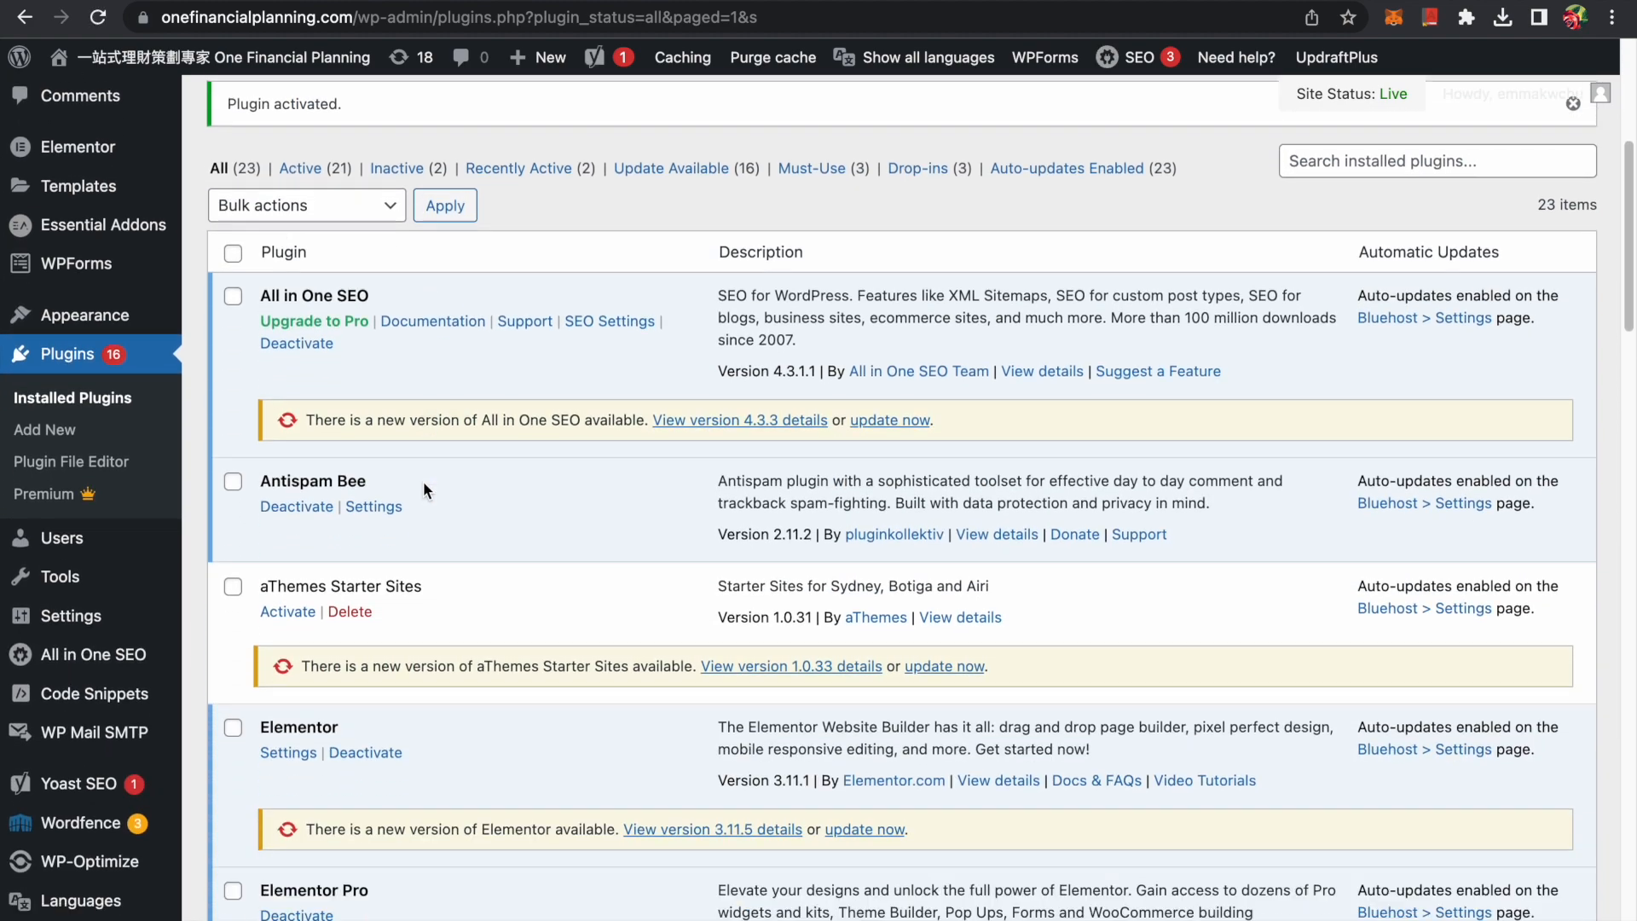
scroll(424, 488, down, 10)
scroll(423, 490, down, 9)
scroll(423, 490, down, 5)
scroll(423, 481, down, 10)
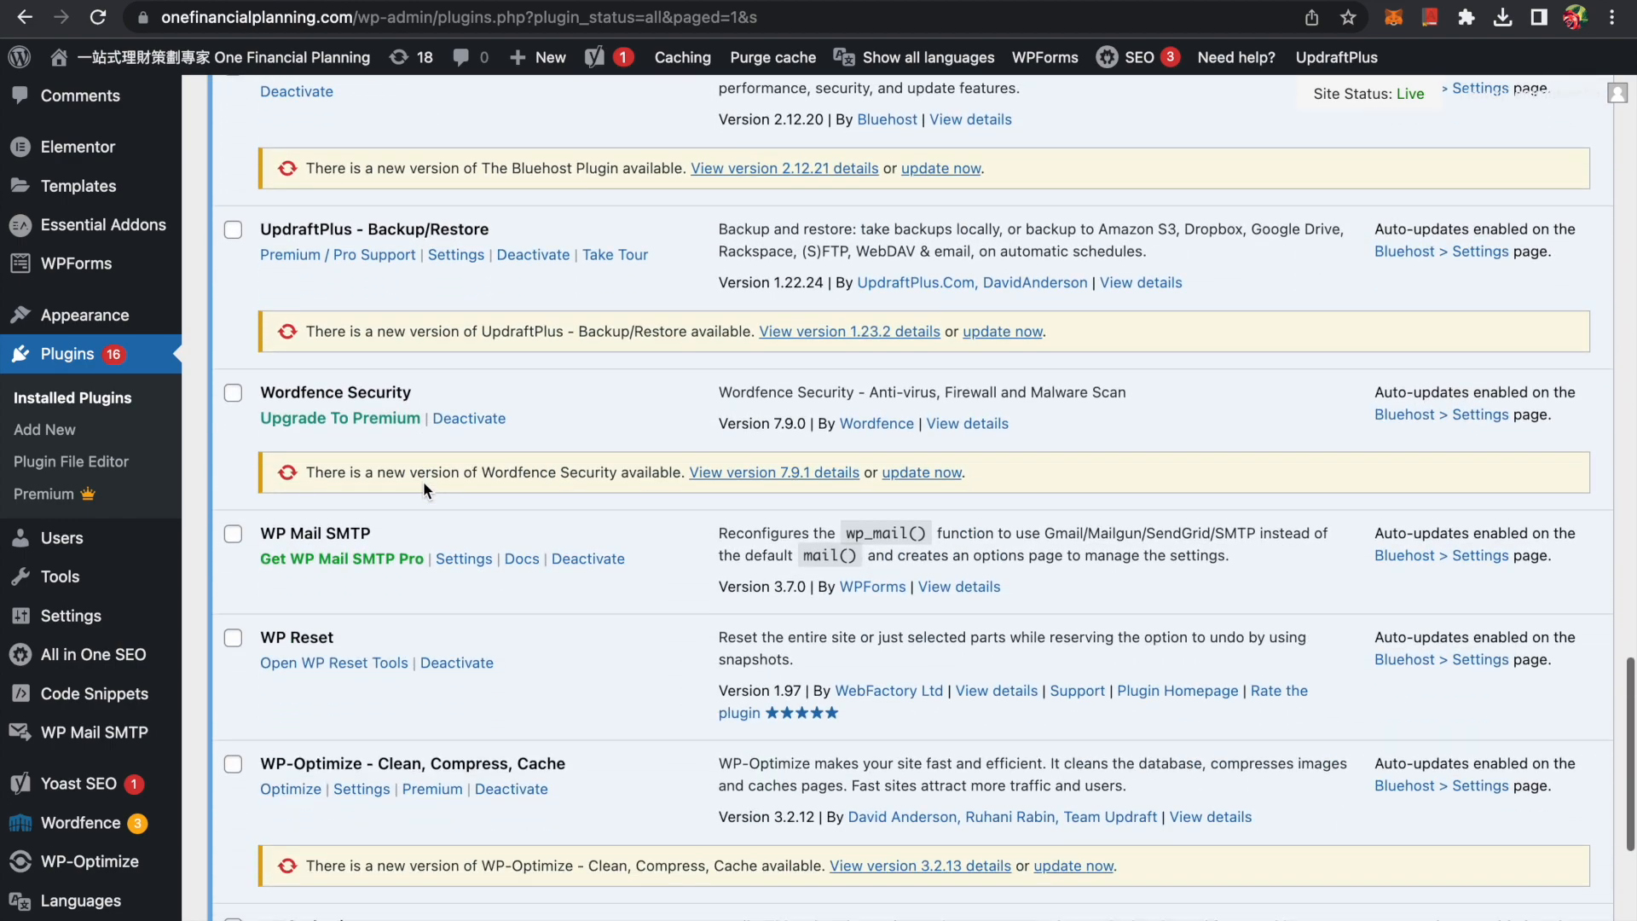
scroll(423, 484, down, 3)
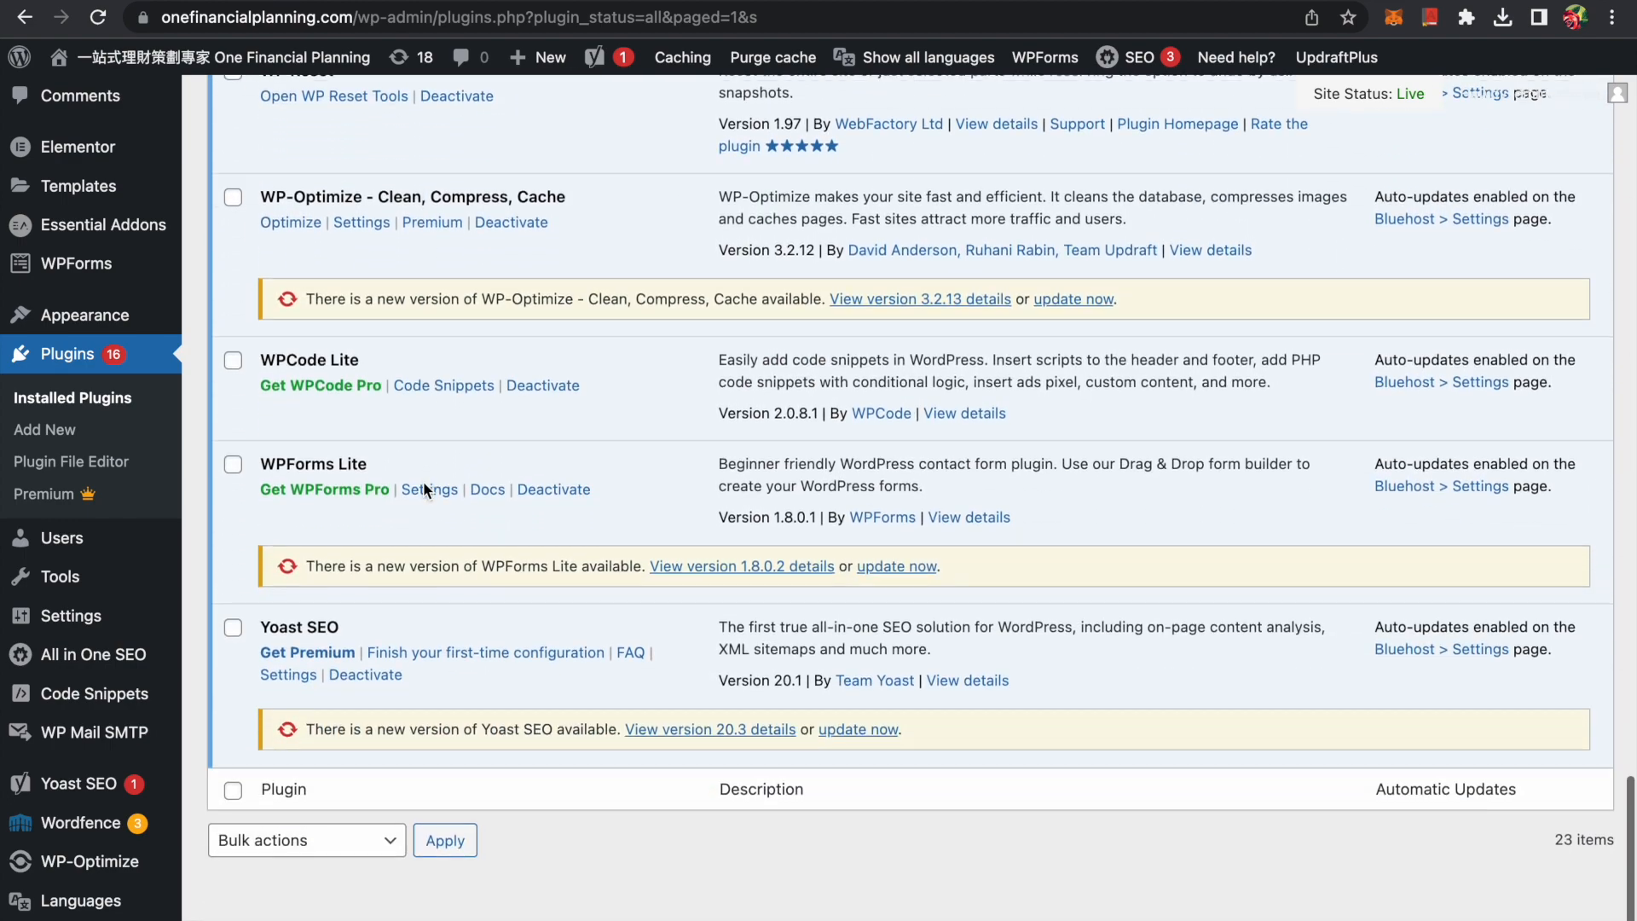
scroll(417, 426, up, 1)
scroll(400, 426, up, 1)
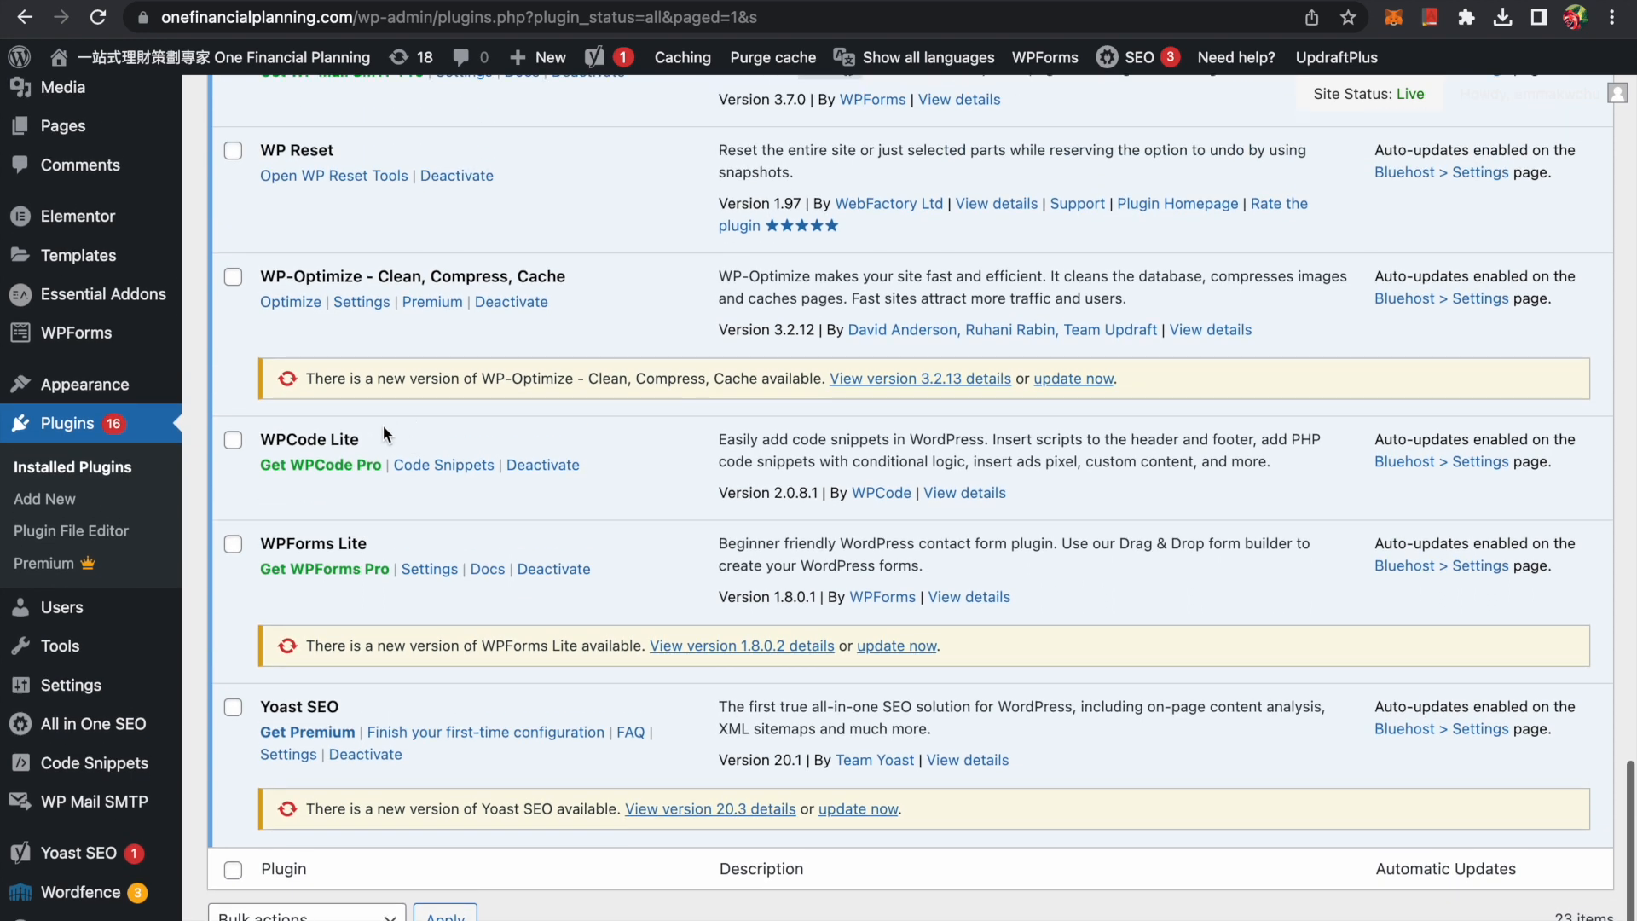